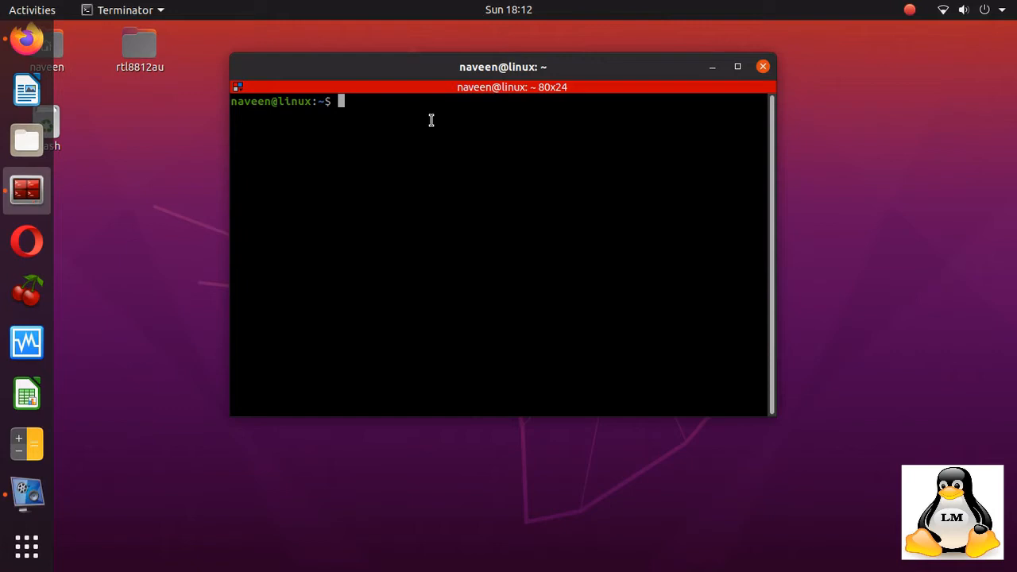
Install the ibus-m17n package with sudo apt install, entering the account password and confirming with y.
{"action": "right_click", "coordinate": [431, 120]}
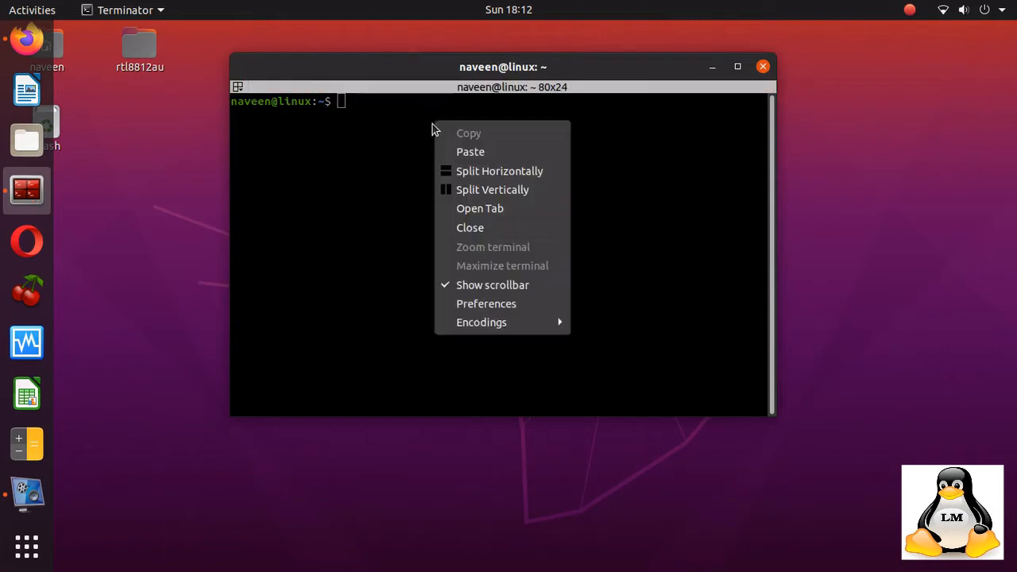
{"action": "left_click", "coordinate": [468, 151]}
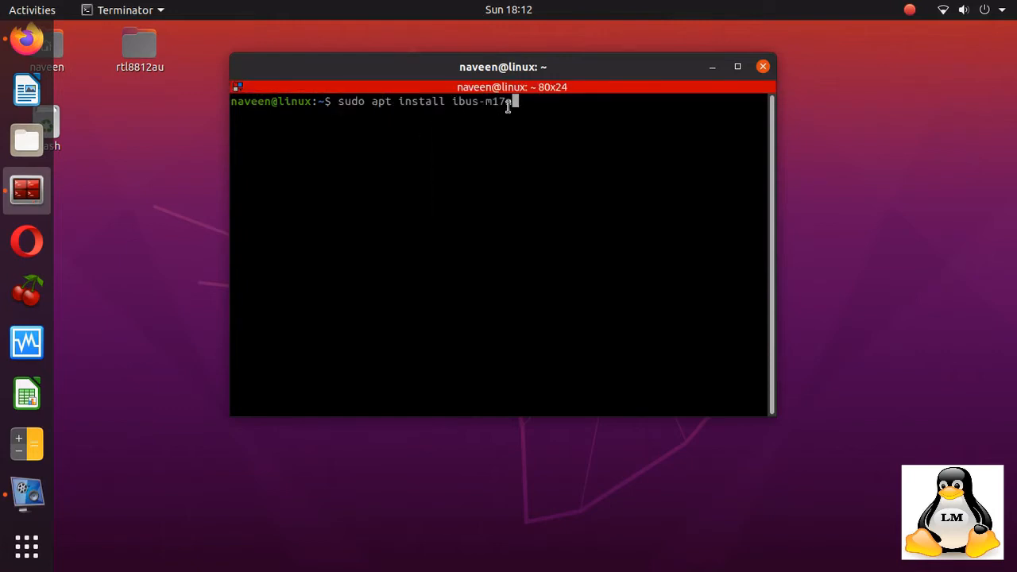
{"action": "key", "text": "Return"}
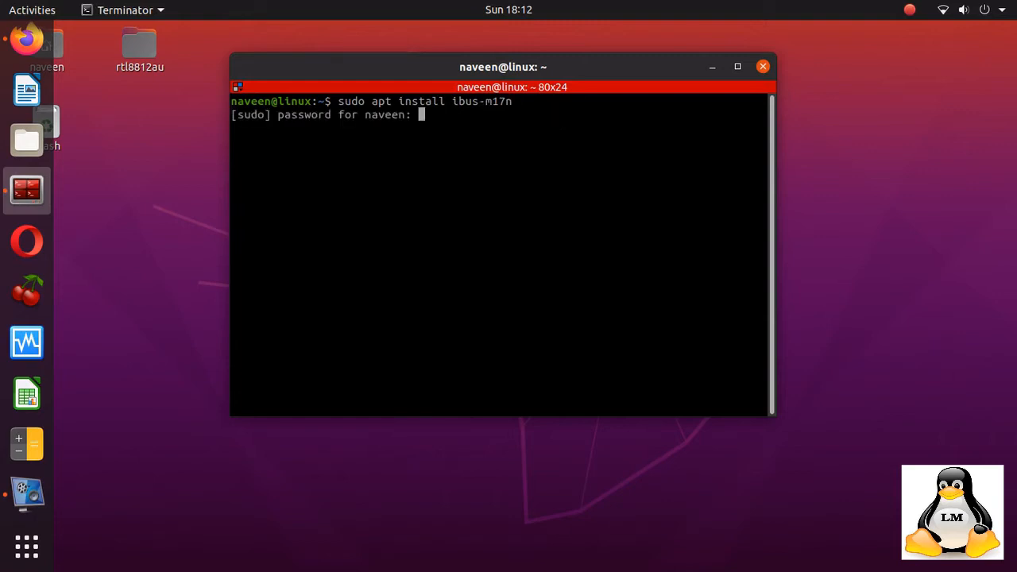
{"action": "key", "text": "Return"}
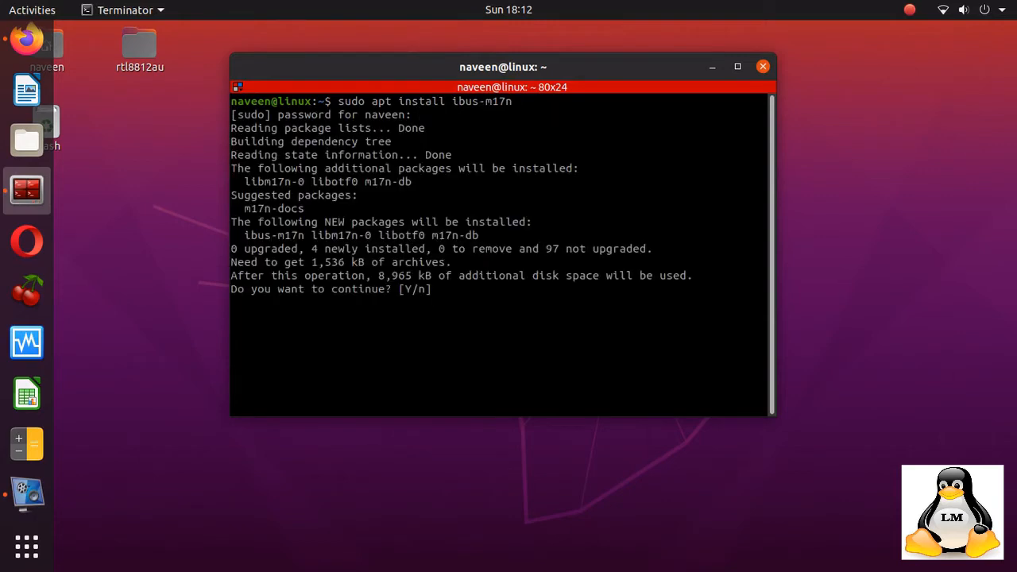
{"action": "type", "text": "y"}
{"action": "key", "text": "Return"}
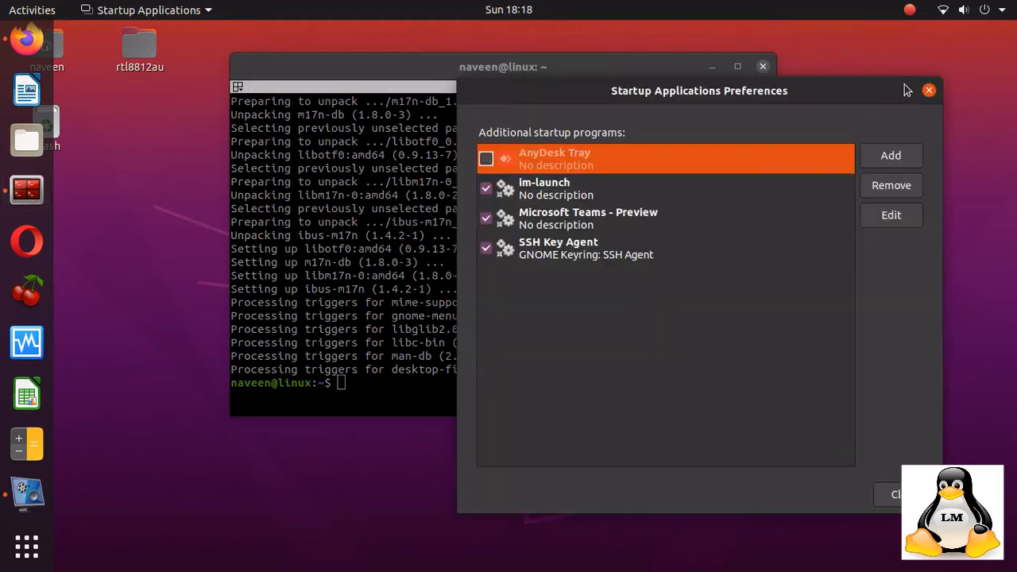
Add a new startup program named ibus config with the command ibus-daemon.
{"action": "left_click", "coordinate": [890, 157]}
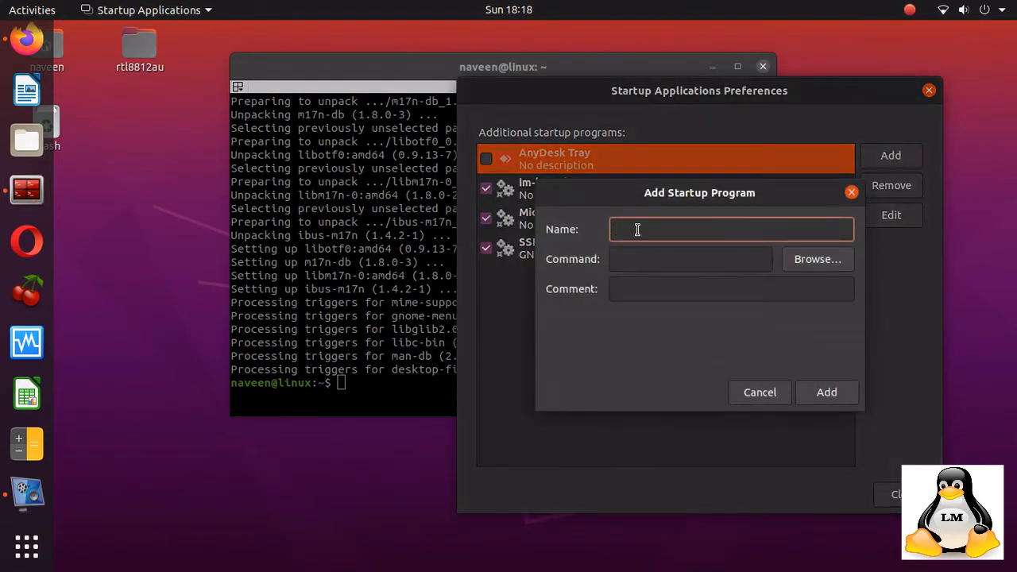
{"action": "left_click", "coordinate": [633, 265]}
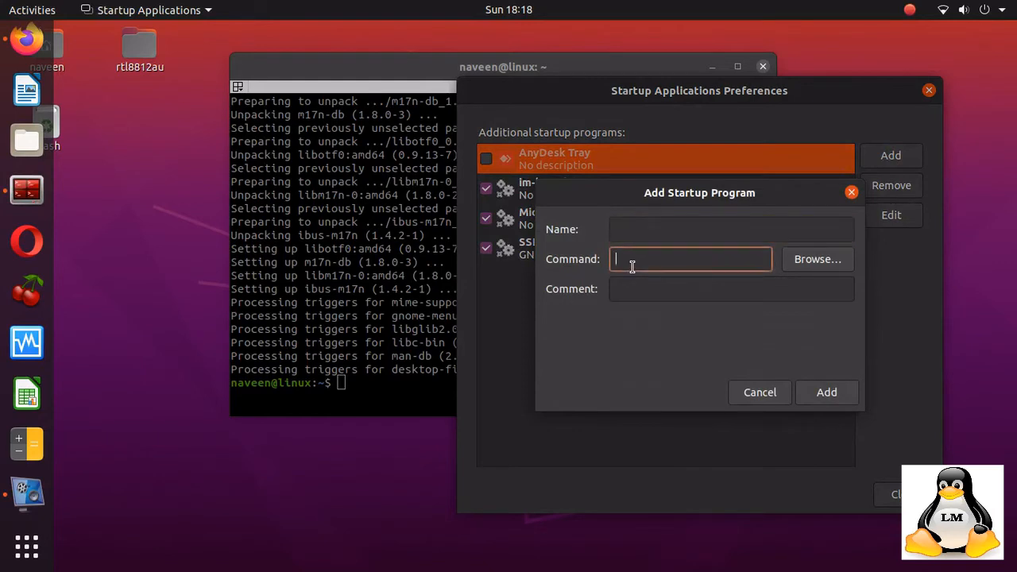
{"action": "type", "text": "ibus-daemon"}
{"action": "left_click", "coordinate": [636, 228]}
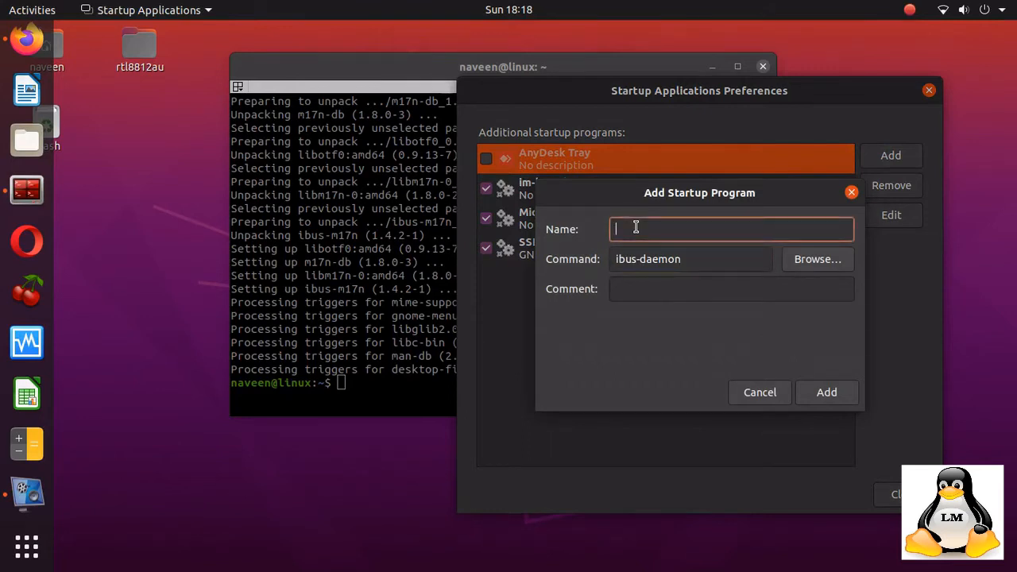
{"action": "type", "text": "ibus config"}
Set the startup program's comment to for Indian lang keyboard setup and add it.
{"action": "left_click", "coordinate": [656, 292]}
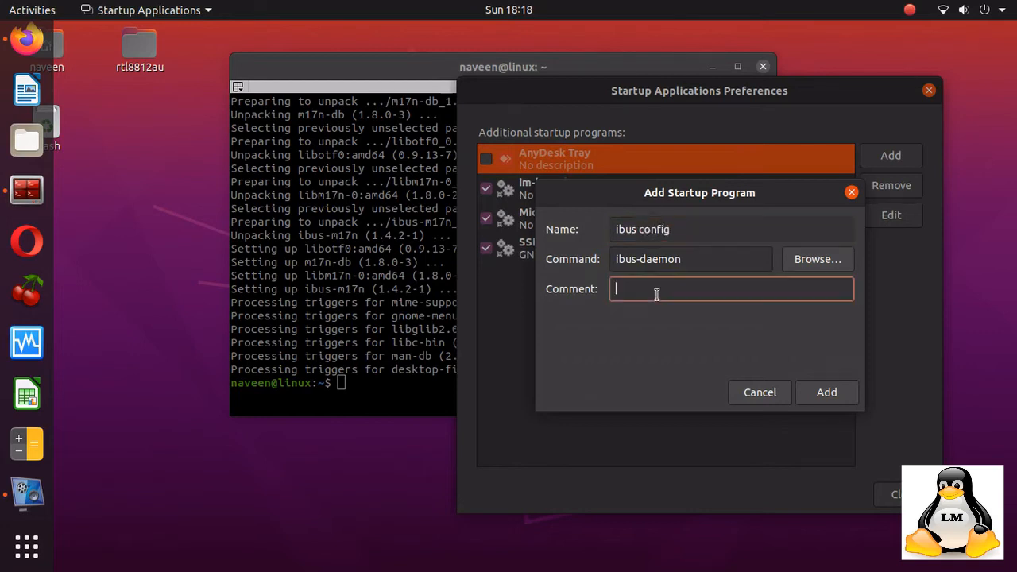
{"action": "type", "text": "for IME"}
{"action": "key", "text": "BackSpace"}
{"action": "key", "text": "BackSpace"}
{"action": "key", "text": "BackSpace"}
{"action": "key", "text": "BackSpace"}
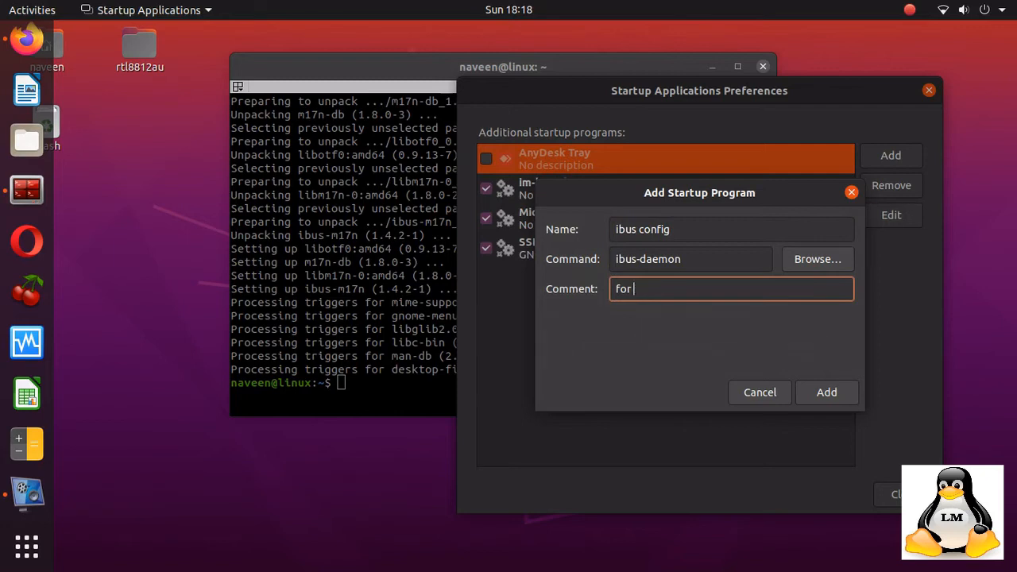
{"action": "type", "text": "I"}
{"action": "key", "text": "BackSpace"}
{"action": "type", "text": "Indian lang keybo"}
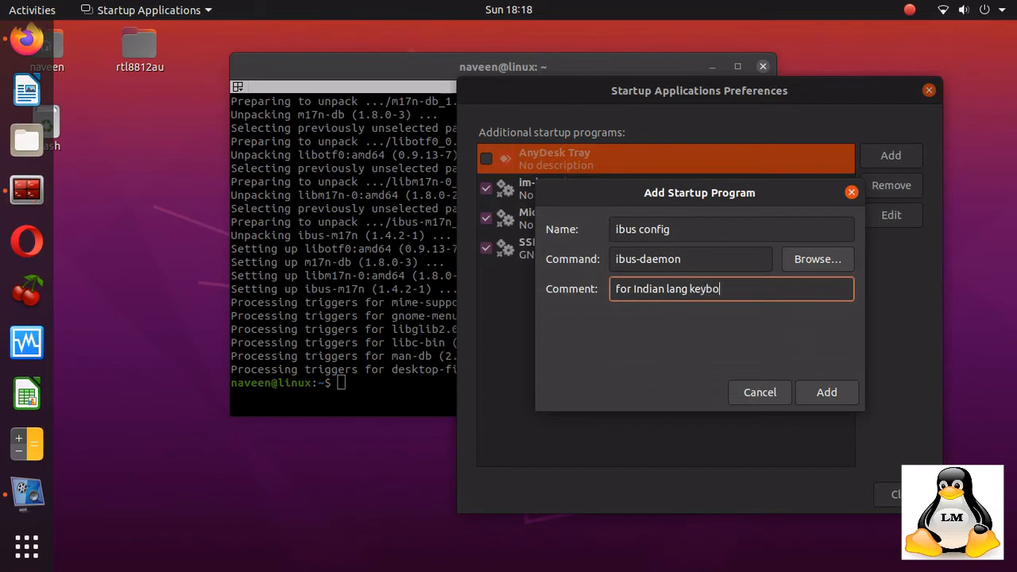
{"action": "type", "text": "ard setup"}
{"action": "left_click", "coordinate": [826, 393]}
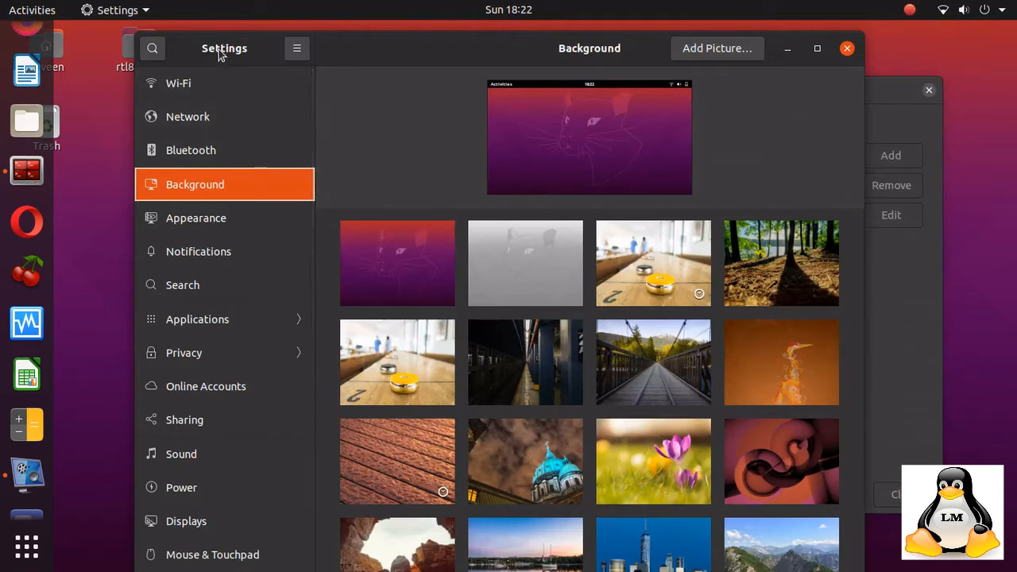
Open Region & Language settings and add the Hindi (KaGaPa phonetic) input source.
{"action": "scroll", "coordinate": [241, 170], "scroll_direction": "down", "scroll_amount": 5}
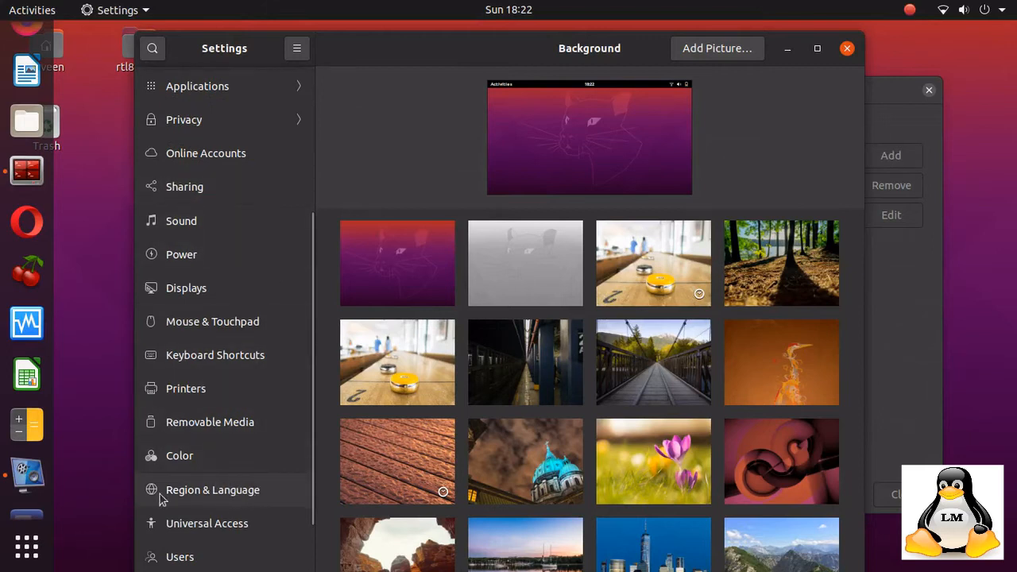
{"action": "left_click", "coordinate": [232, 496]}
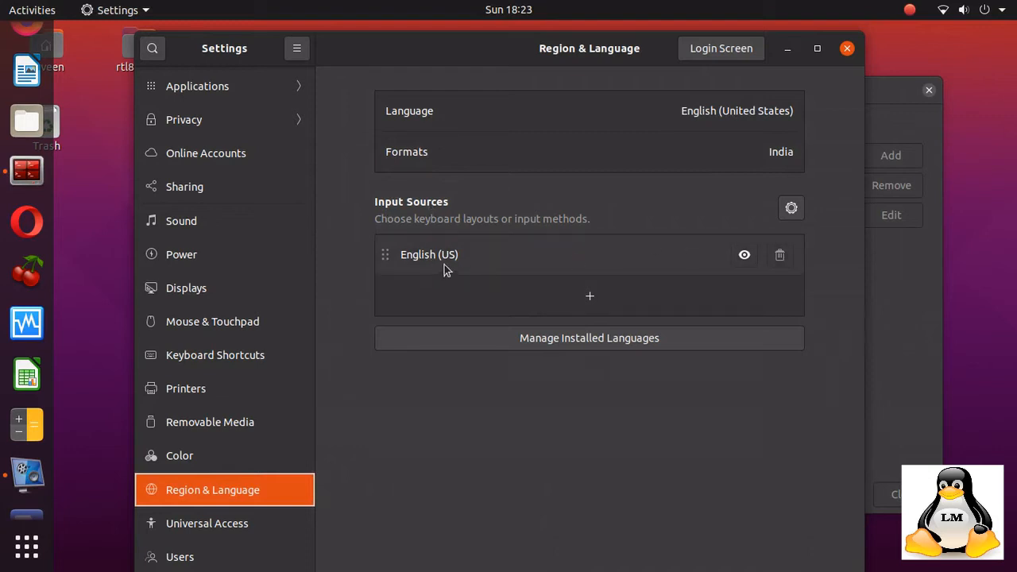
{"action": "left_click", "coordinate": [590, 299]}
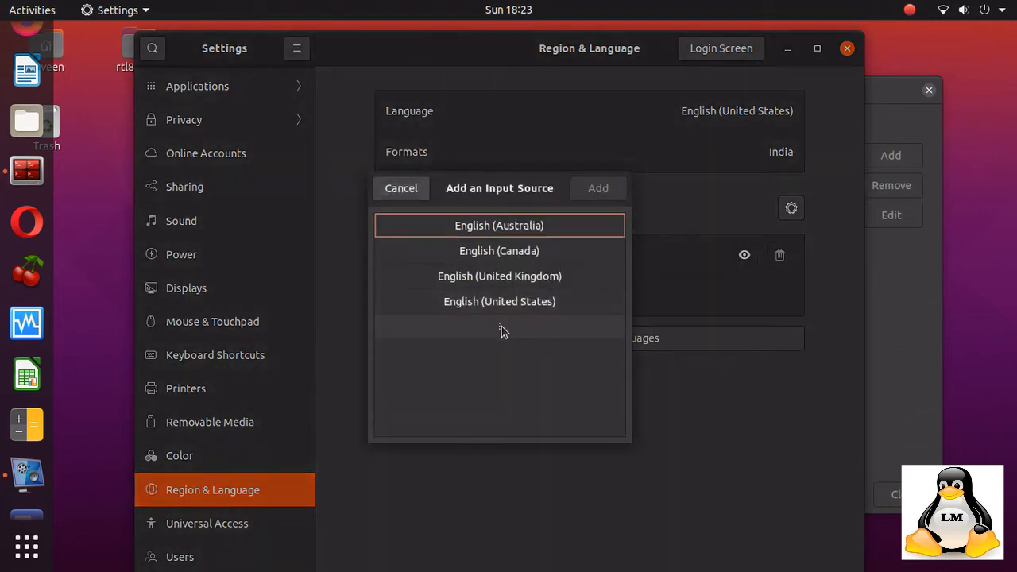
{"action": "left_click", "coordinate": [497, 328]}
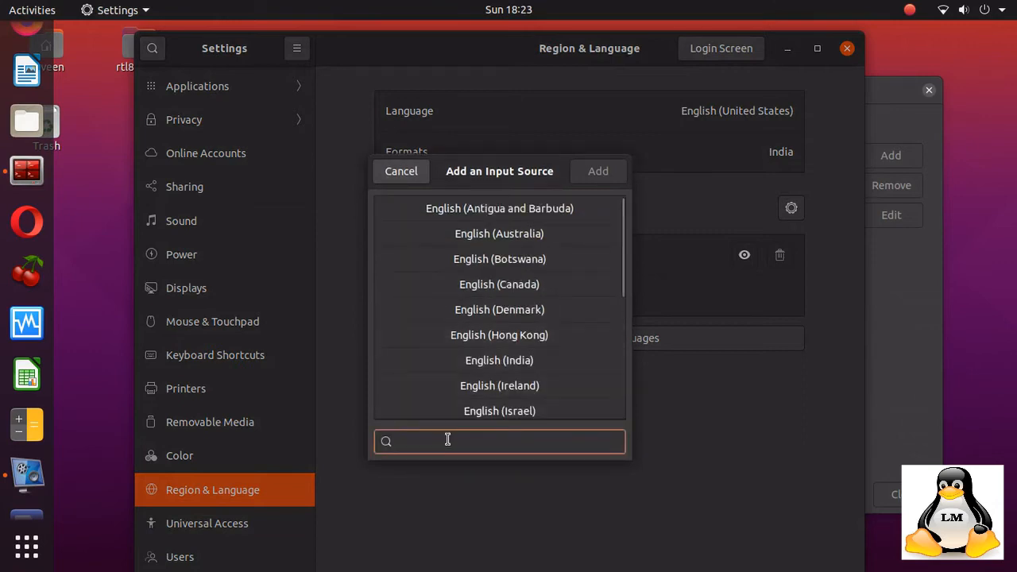
{"action": "type", "text": "hi"}
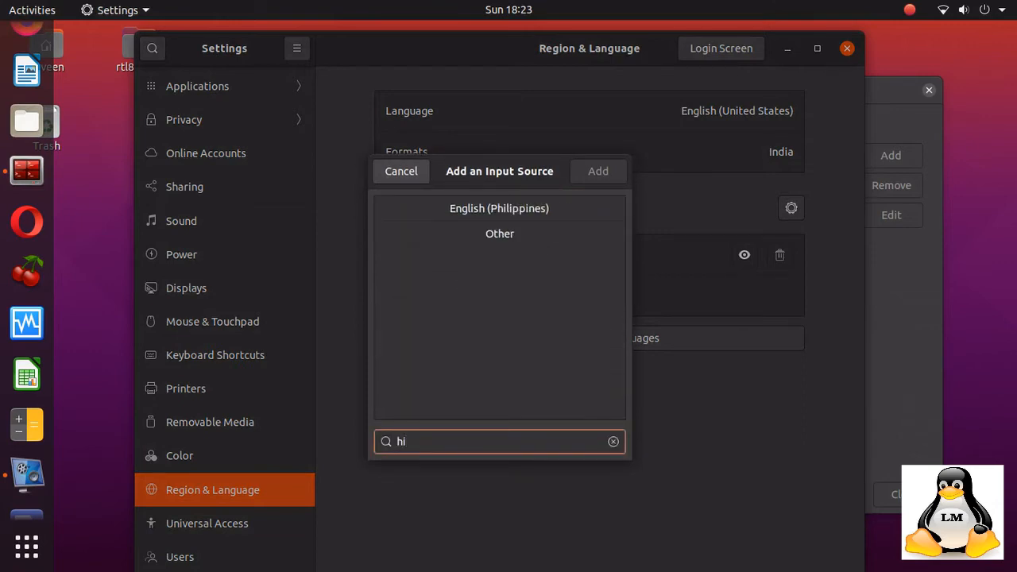
{"action": "type", "text": "n"}
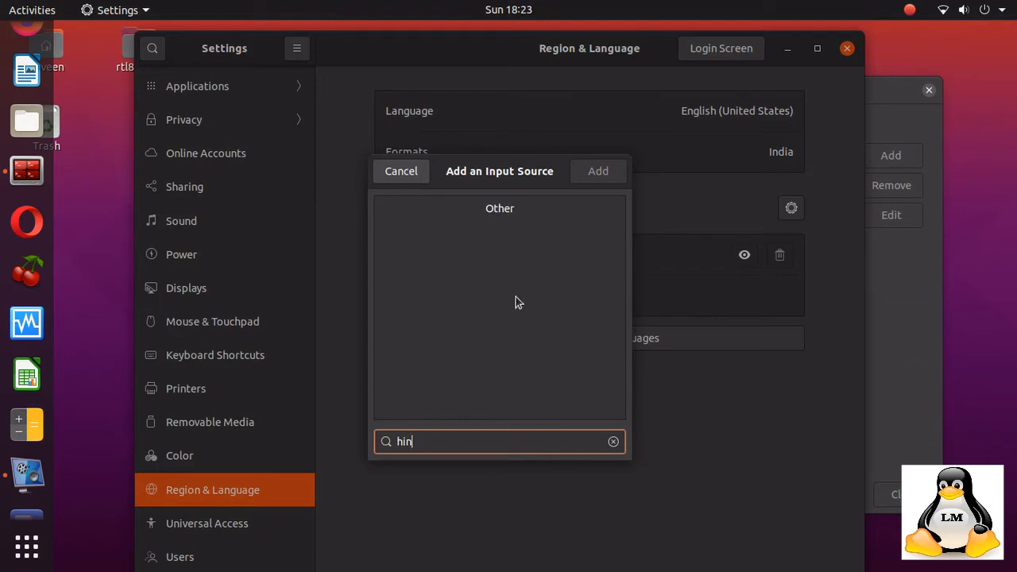
{"action": "left_click", "coordinate": [514, 210]}
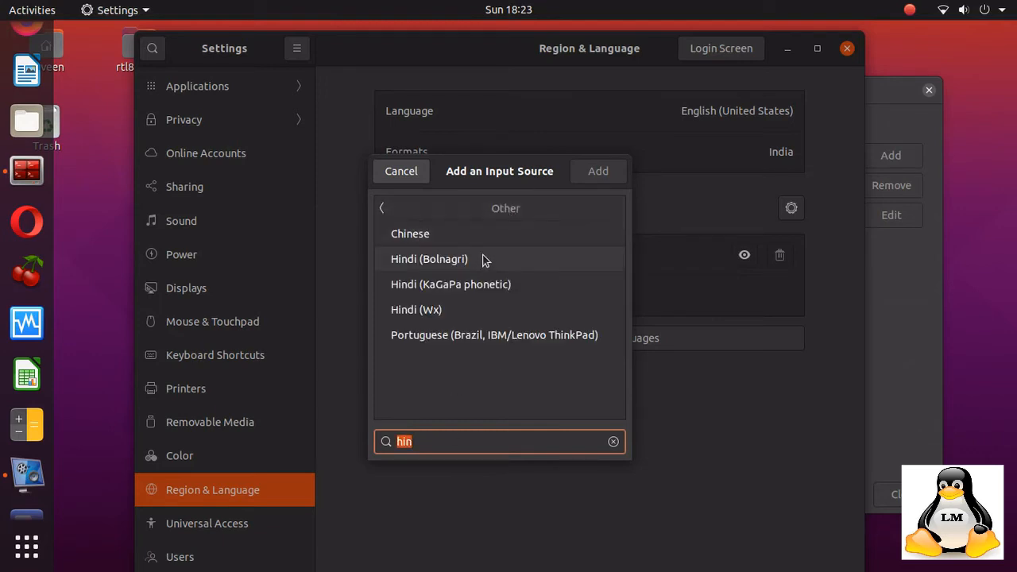
{"action": "left_click", "coordinate": [487, 286]}
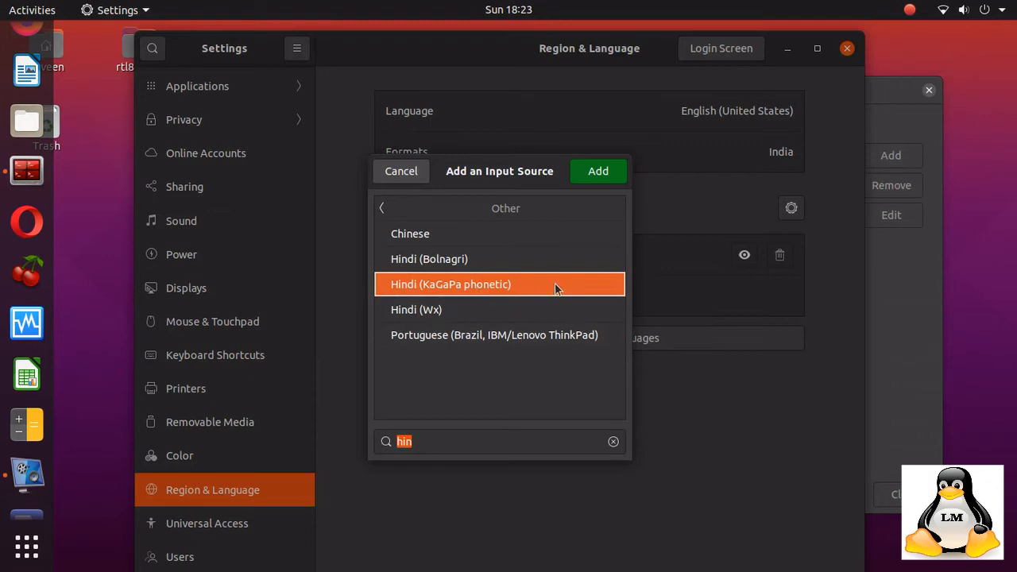
{"action": "left_click", "coordinate": [598, 173]}
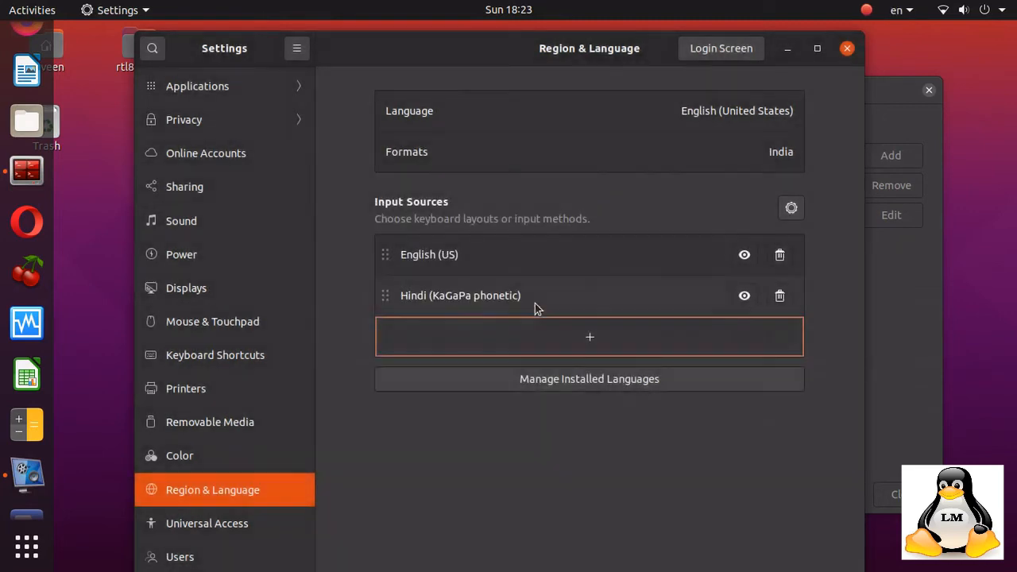
Open Manage Installed Languages and install the missing language support, authenticating with the account password.
{"action": "left_click", "coordinate": [591, 379]}
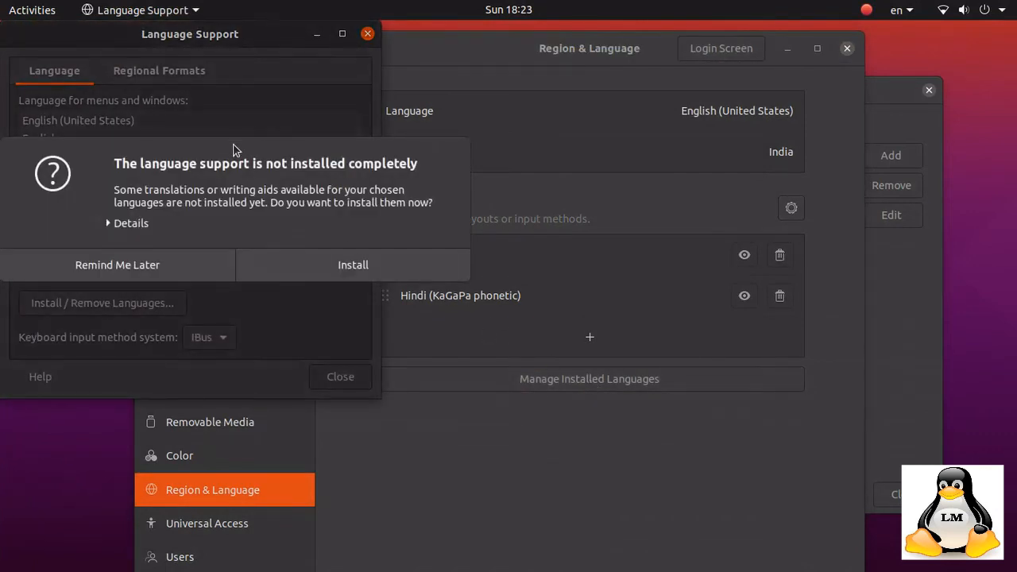
{"action": "left_click", "coordinate": [343, 269]}
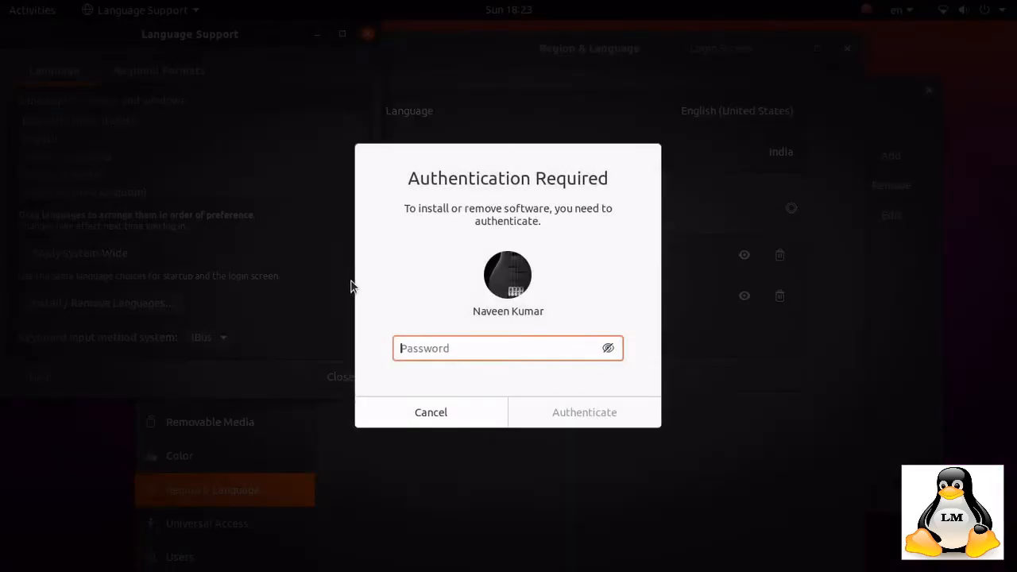
{"action": "type", "text": "*****"}
{"action": "key", "text": "Return"}
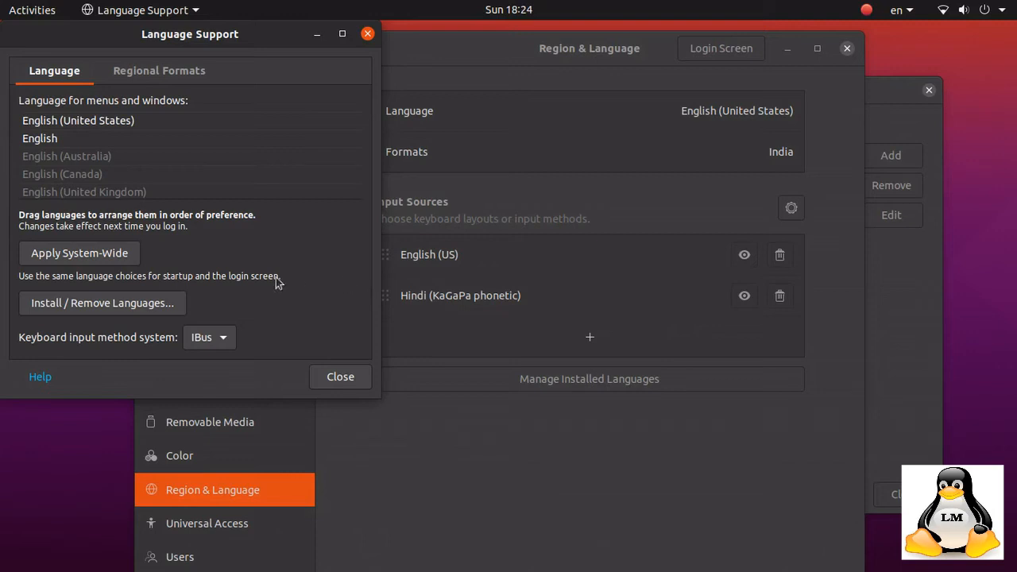
Install the Hindi language through Install / Remove Languages and apply the change.
{"action": "left_click", "coordinate": [165, 304]}
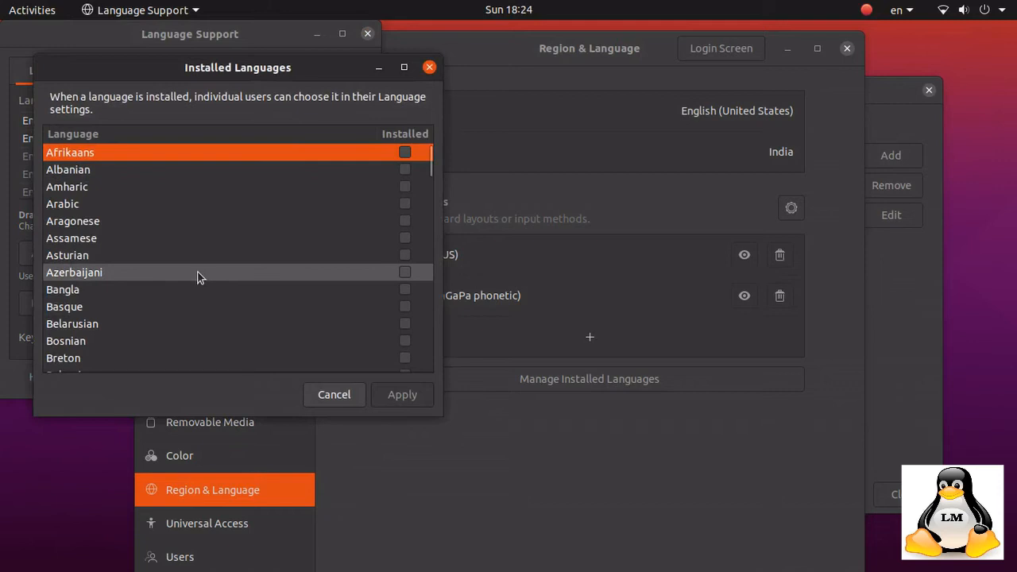
{"action": "scroll", "coordinate": [198, 275], "scroll_direction": "down", "scroll_amount": 3}
{"action": "scroll", "coordinate": [197, 276], "scroll_direction": "down", "scroll_amount": 6}
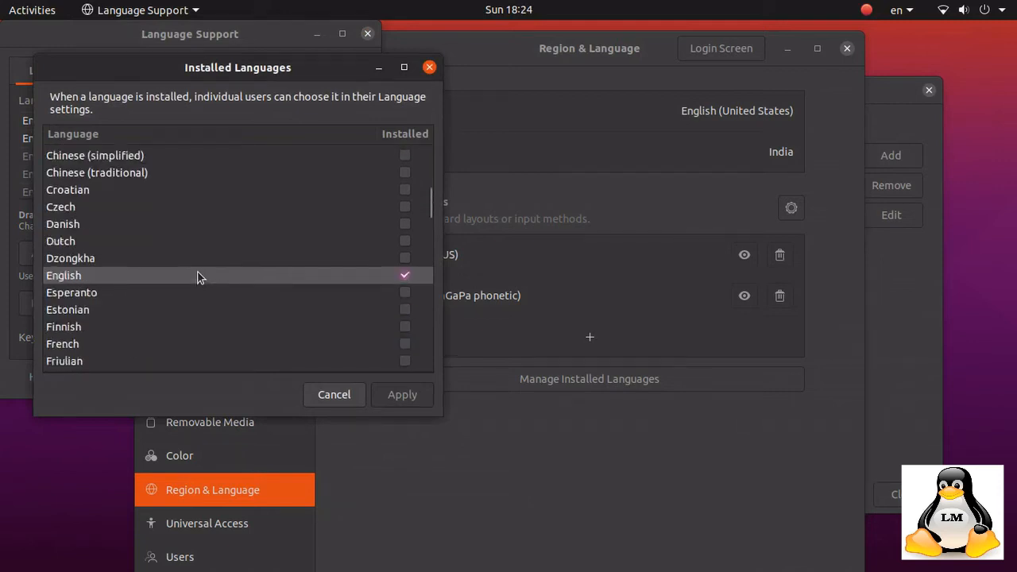
{"action": "scroll", "coordinate": [198, 276], "scroll_direction": "down", "scroll_amount": 1}
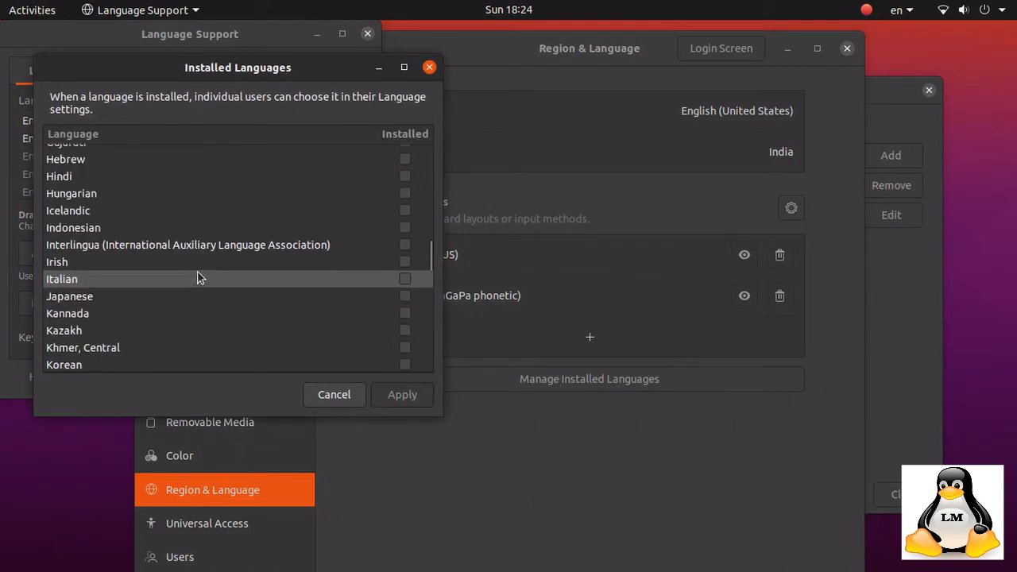
{"action": "scroll", "coordinate": [197, 274], "scroll_direction": "down", "scroll_amount": 1}
{"action": "scroll", "coordinate": [194, 271], "scroll_direction": "up", "scroll_amount": 2}
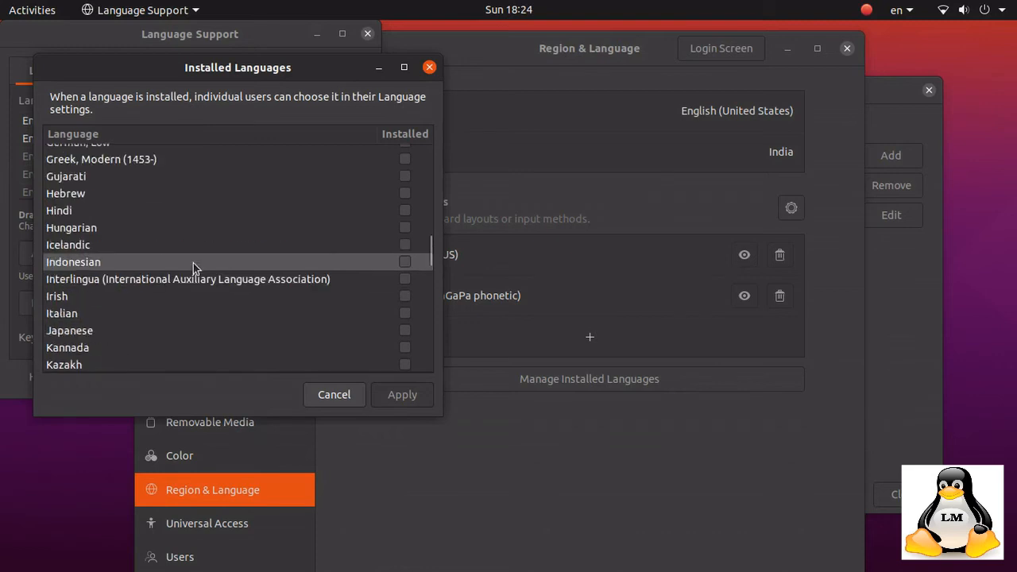
{"action": "left_click", "coordinate": [405, 211]}
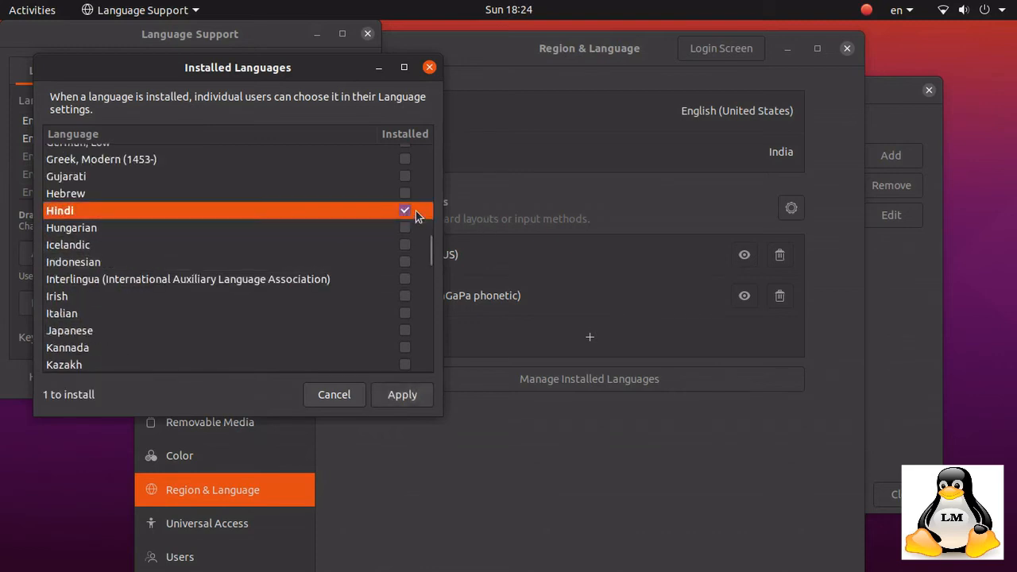
{"action": "left_click", "coordinate": [402, 397]}
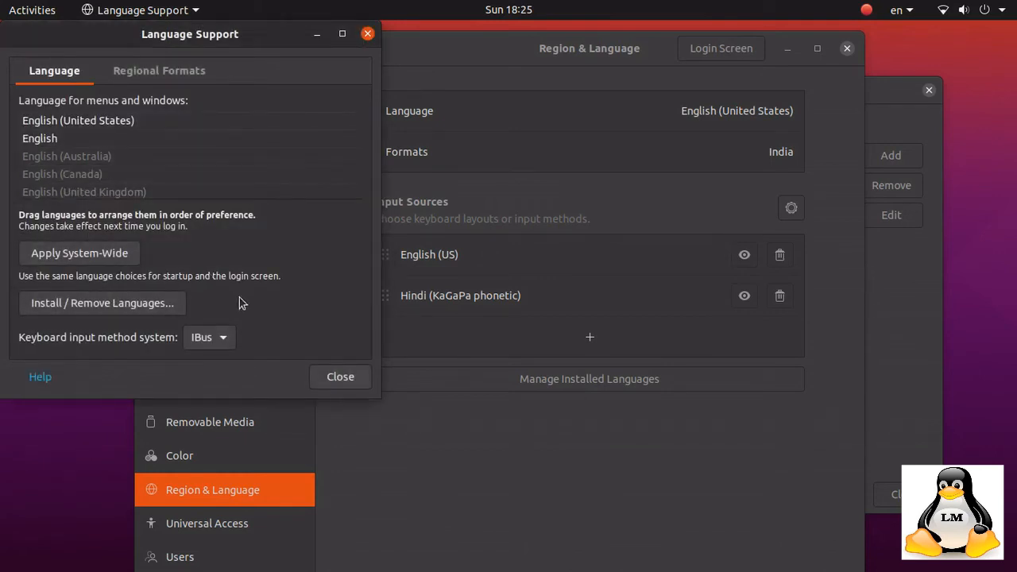
Close the Language Support window and the Settings window, and launch LibreOffice Writer.
{"action": "left_click", "coordinate": [336, 382]}
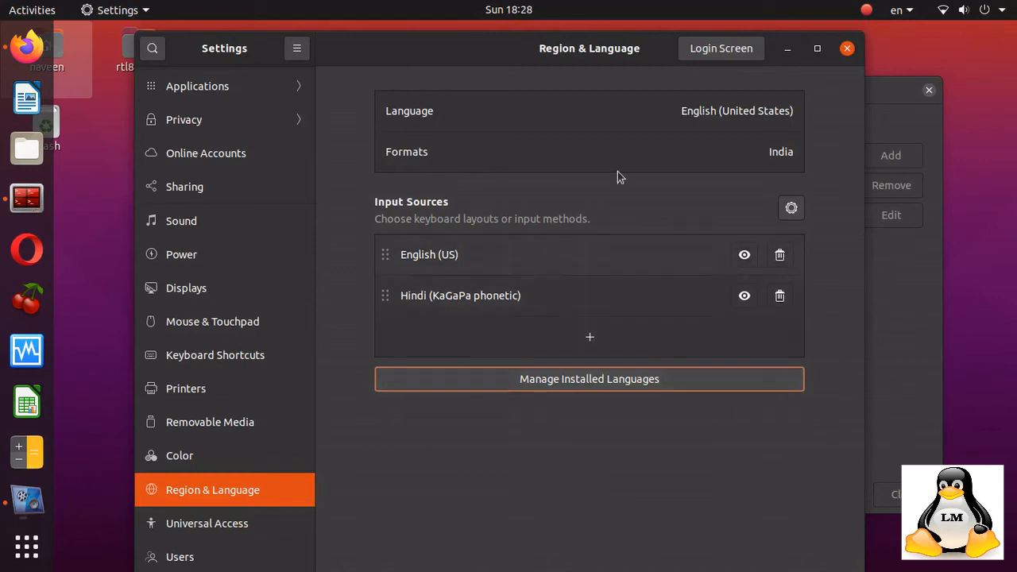
{"action": "left_click", "coordinate": [787, 48]}
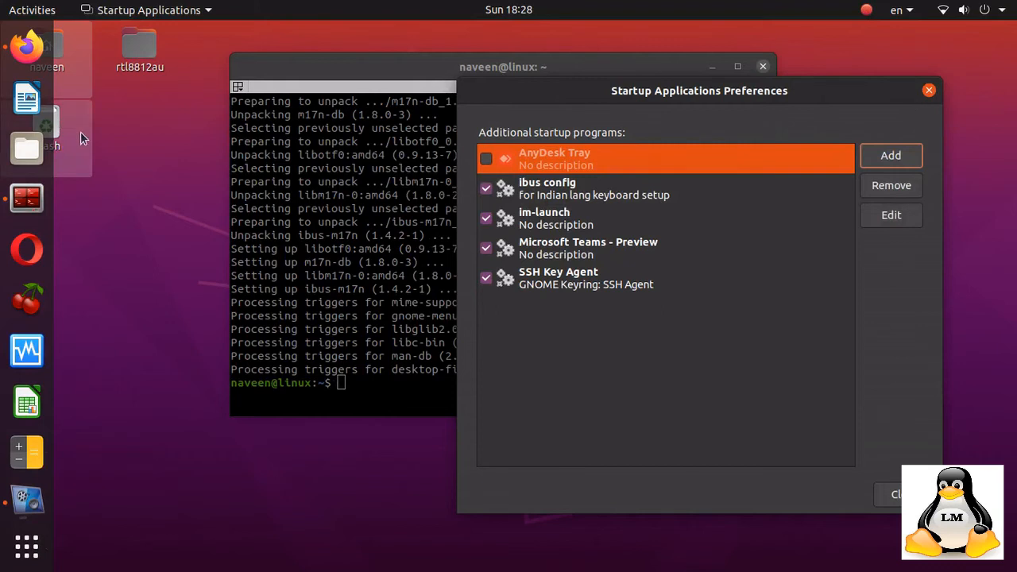
{"action": "key", "text": "alt+Tab"}
{"action": "key", "text": "alt+Tab"}
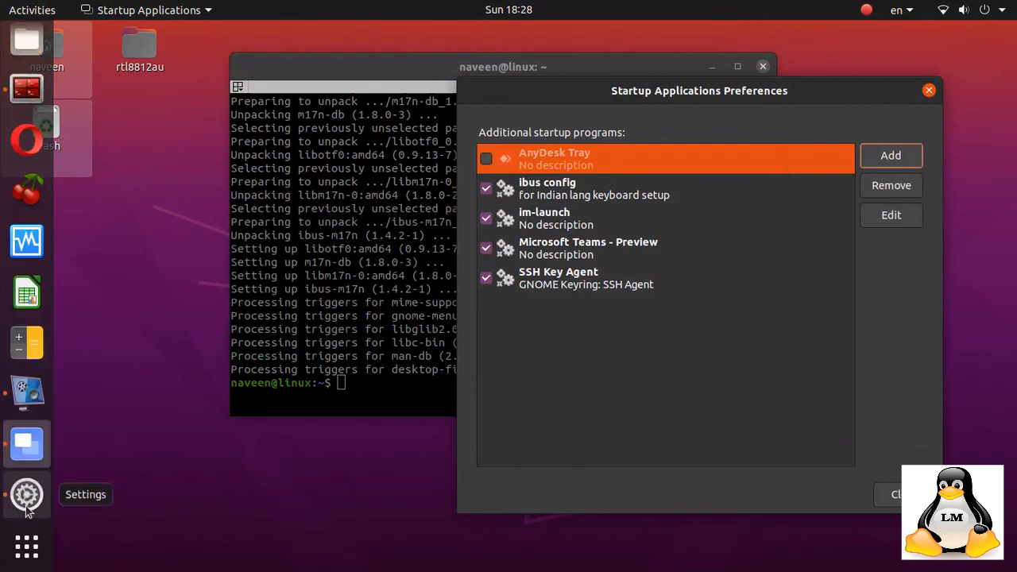
{"action": "left_click", "coordinate": [26, 505]}
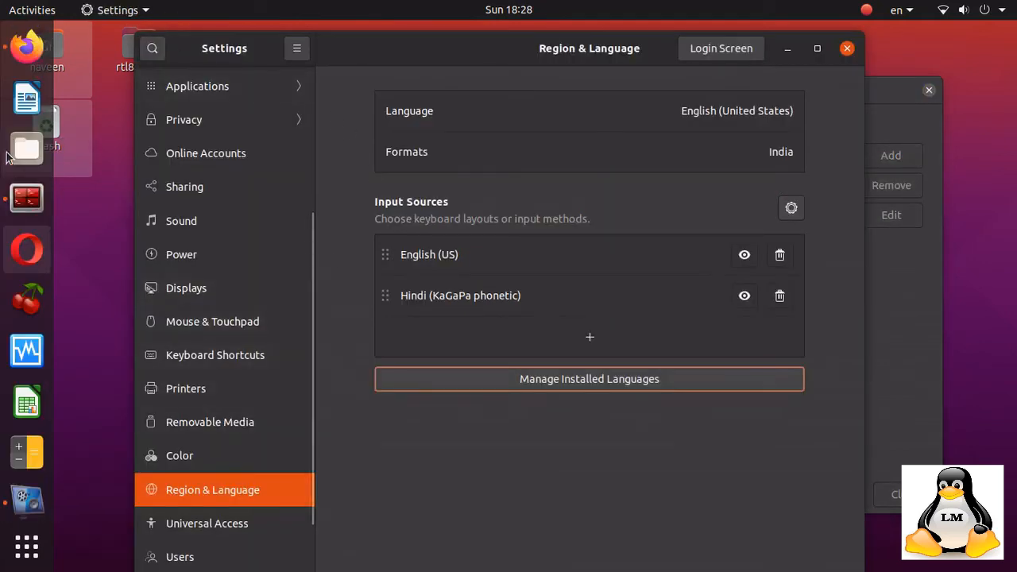
{"action": "left_click", "coordinate": [26, 99]}
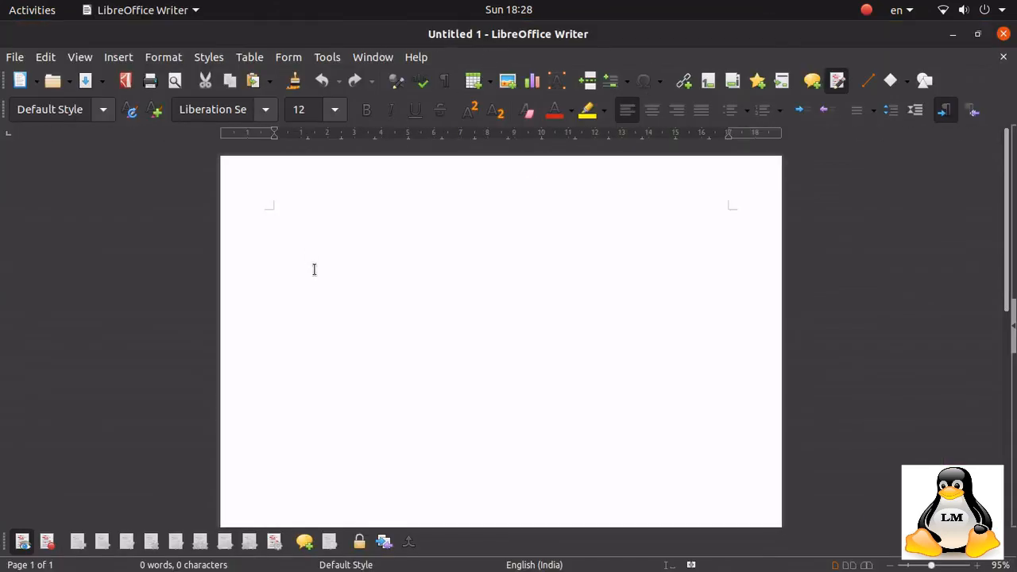
Type the line 'This is English' and begin a second line with 'use Superkey + Space'.
{"action": "type", "text": "This is English "}
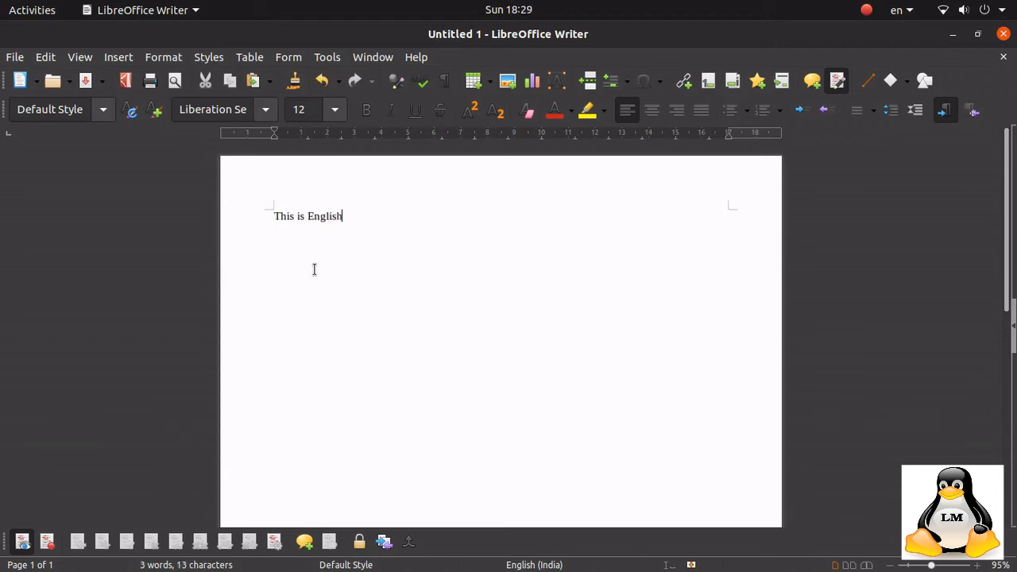
{"action": "type", "text": "use Super"}
{"action": "key", "text": "BackSpace"}
{"action": "type", "text": "perkey + Space or"}
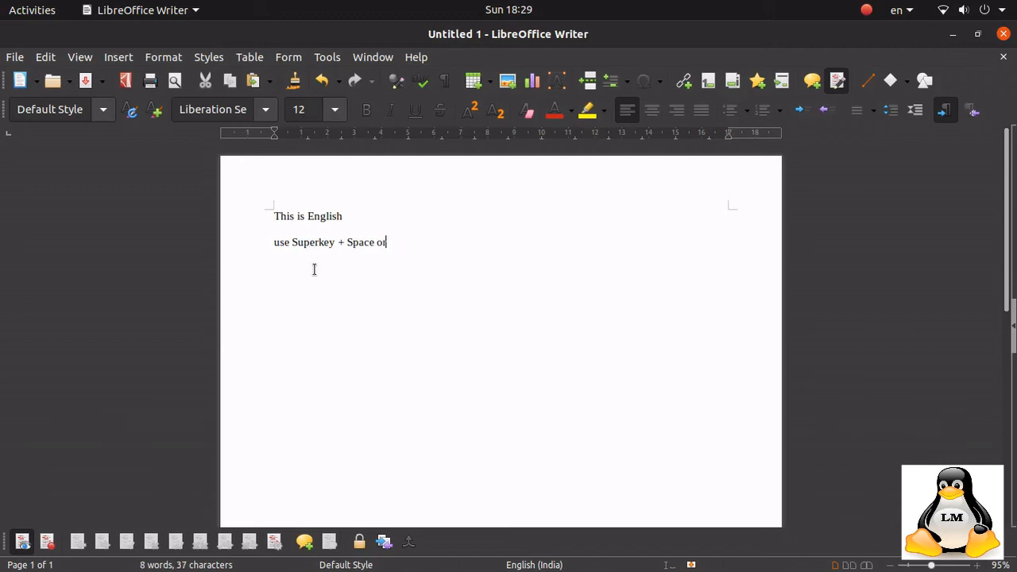
{"action": "type", "text": " SuperKey+Shift"}
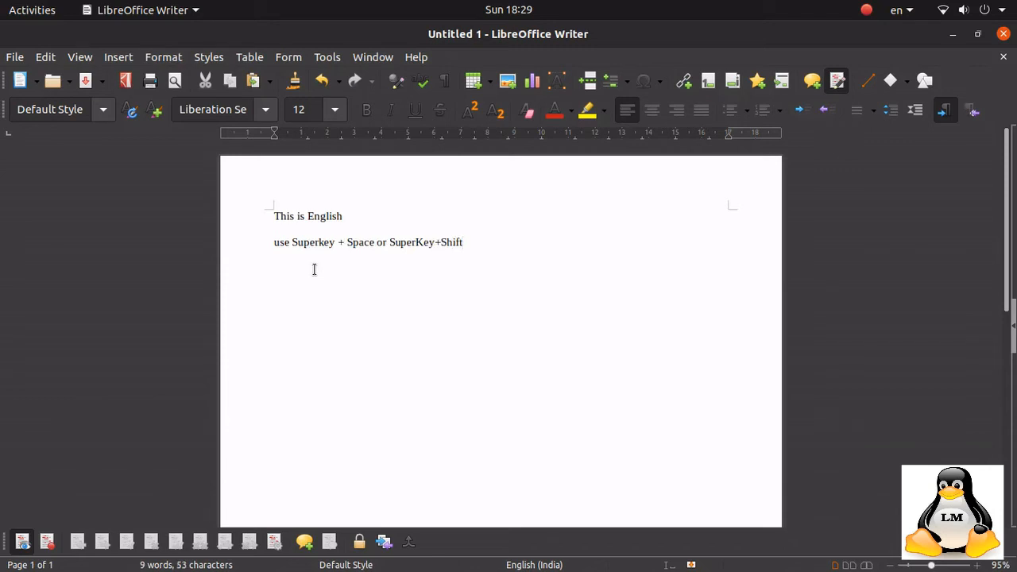
{"action": "type", "text": "+Space to shift the"}
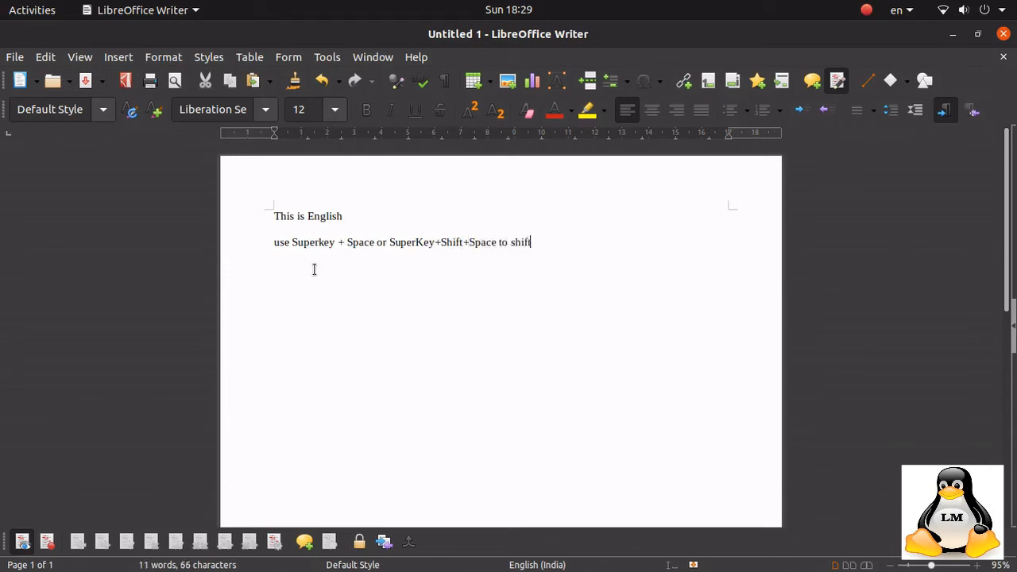
Complete the second line as 'use Superkey + Space or SuperKey+Shift+Space to change the language'.
{"action": "key", "text": "BackSpace"}
{"action": "key", "text": "BackSpace"}
{"action": "key", "text": "BackSpace"}
{"action": "key", "text": "BackSpace"}
{"action": "key", "text": "BackSpace"}
{"action": "key", "text": "BackSpace"}
{"action": "key", "text": "BackSpace"}
{"action": "key", "text": "BackSpace"}
{"action": "type", "text": "chand"}
{"action": "type", "text": "e the language"}
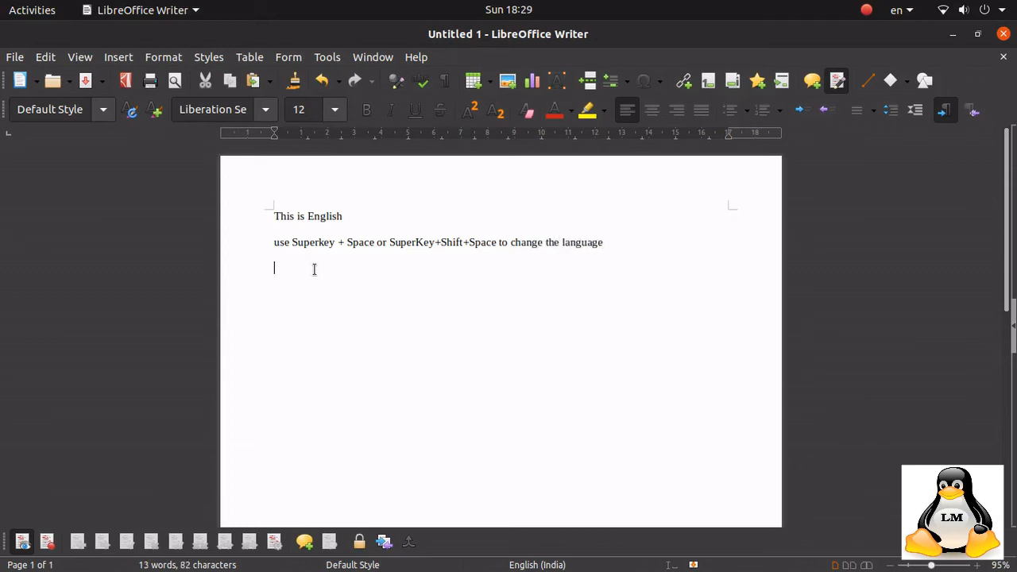
Switch the input source to Hindi and type मेरा नाम on a new line.
{"action": "key", "text": "super+space"}
{"action": "type", "text": "ेर"}
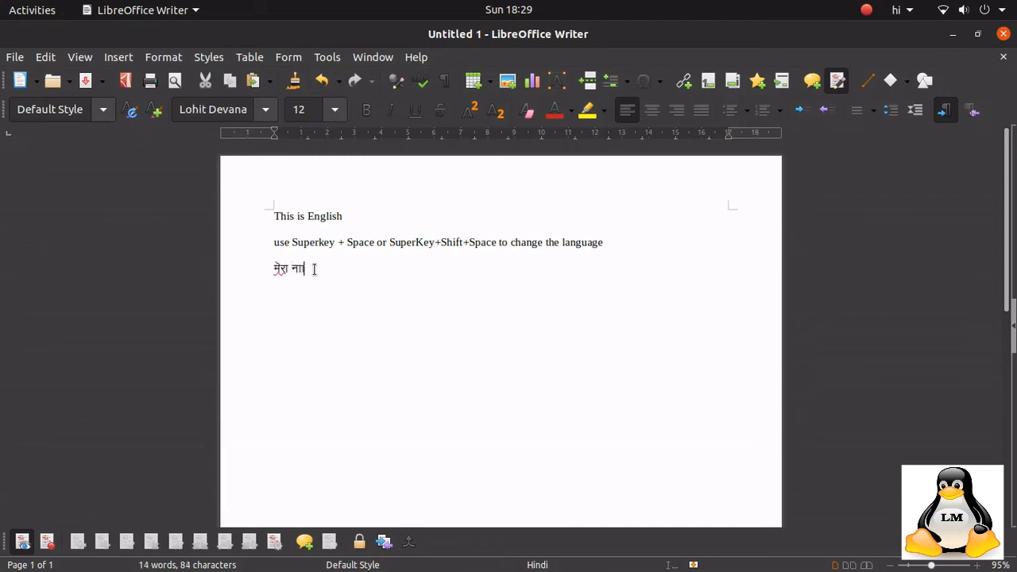
{"action": "key", "text": "BackSpace"}
{"action": "key", "text": "BackSpace"}
{"action": "key", "text": "BackSpace"}
{"action": "type", "text": "नाम"}
Select the Hindi text and set its font size to 48 pt.
{"action": "left_click_drag", "start_coordinate": [301, 270], "coordinate": [273, 263]}
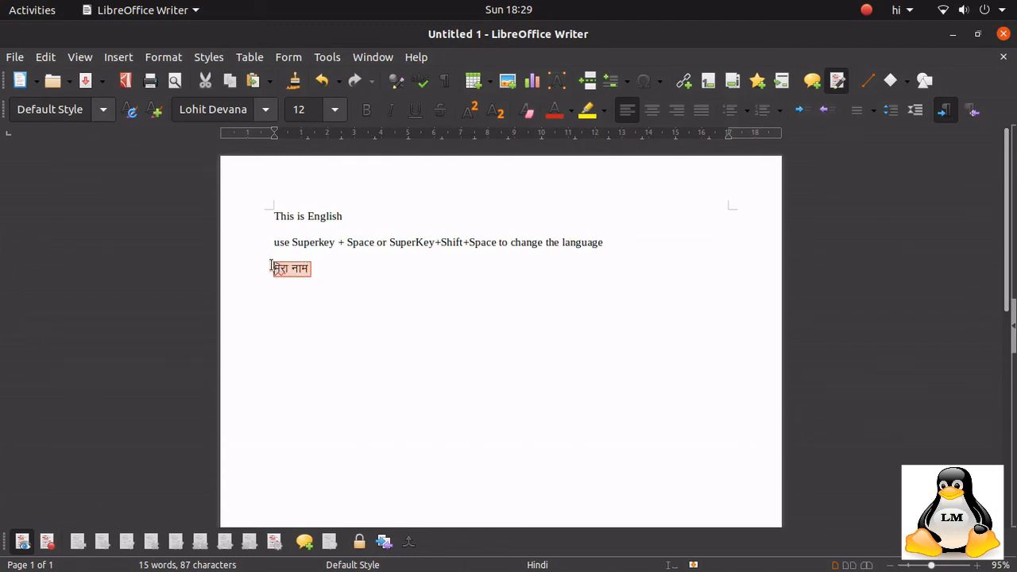
{"action": "left_click", "coordinate": [335, 110]}
{"action": "left_click", "coordinate": [321, 233]}
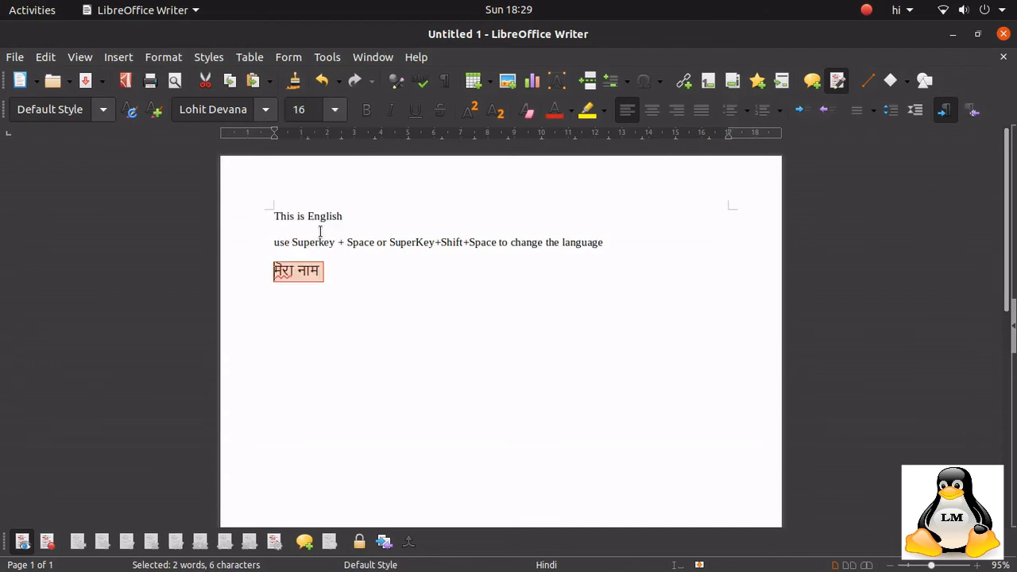
{"action": "left_click", "coordinate": [335, 110]}
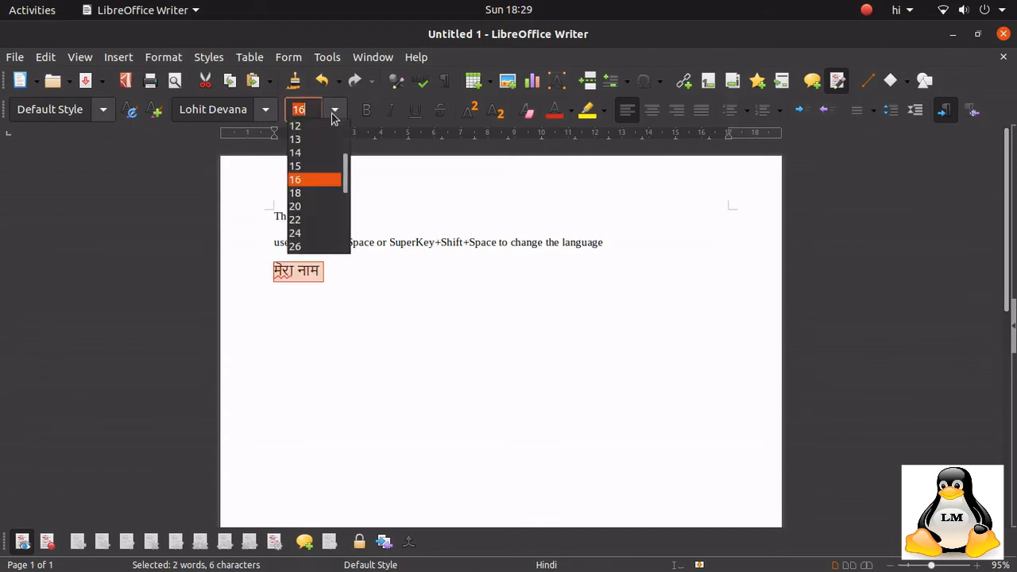
{"action": "scroll", "coordinate": [318, 211], "scroll_direction": "down", "scroll_amount": 2}
{"action": "left_click", "coordinate": [300, 206]}
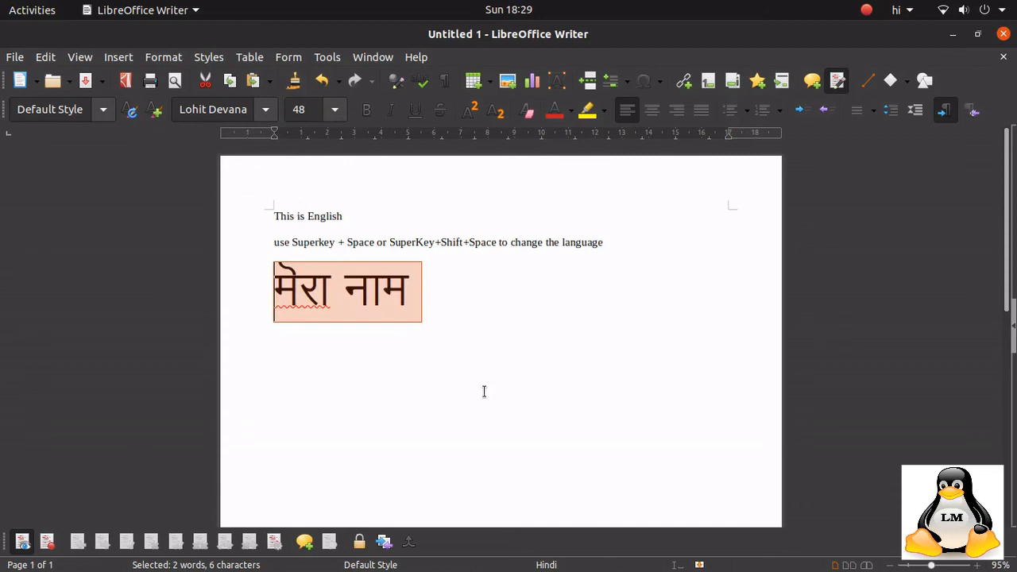
{"action": "left_click", "coordinate": [445, 370]}
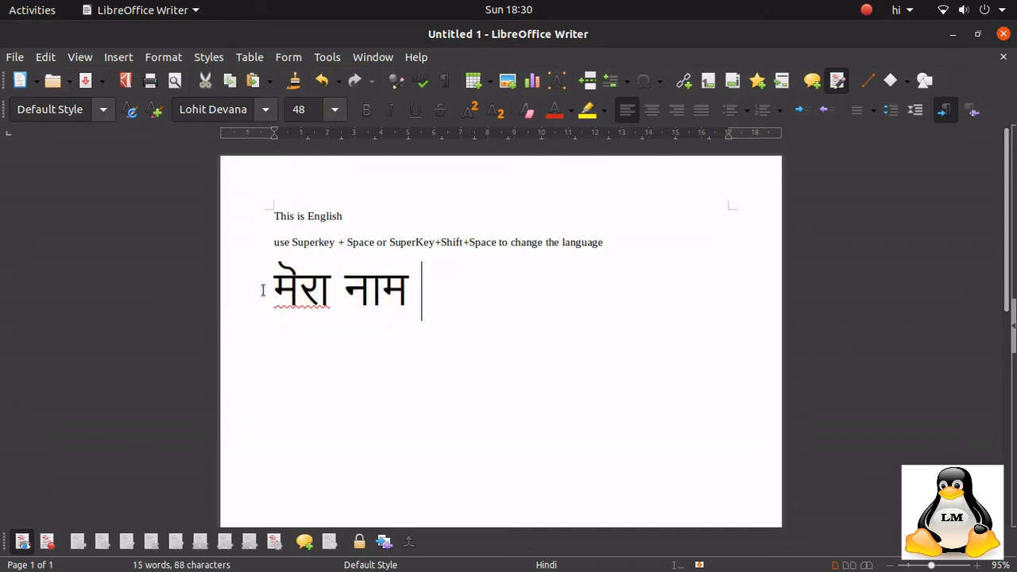
{"action": "left_click_drag", "start_coordinate": [274, 291], "coordinate": [409, 289]}
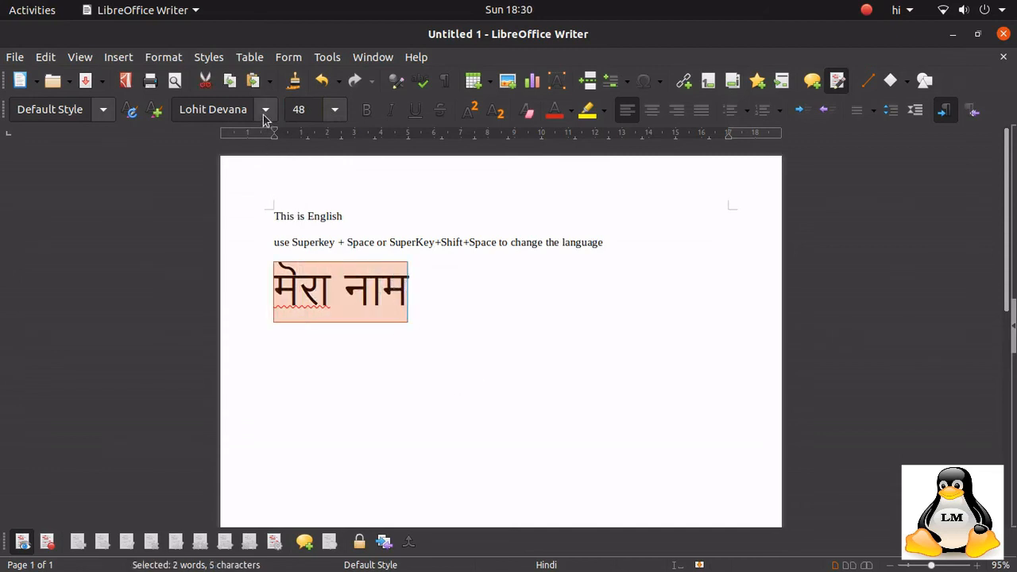
{"action": "left_click", "coordinate": [544, 316]}
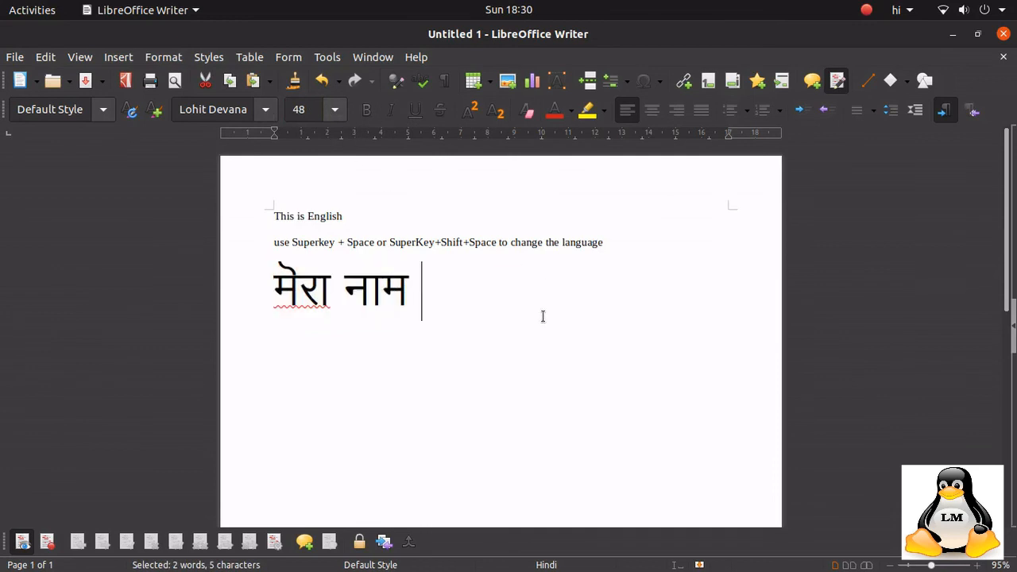
Minimize Writer and review the terminal output of the sudo apt install ibus-m17n command.
{"action": "left_click", "coordinate": [953, 34]}
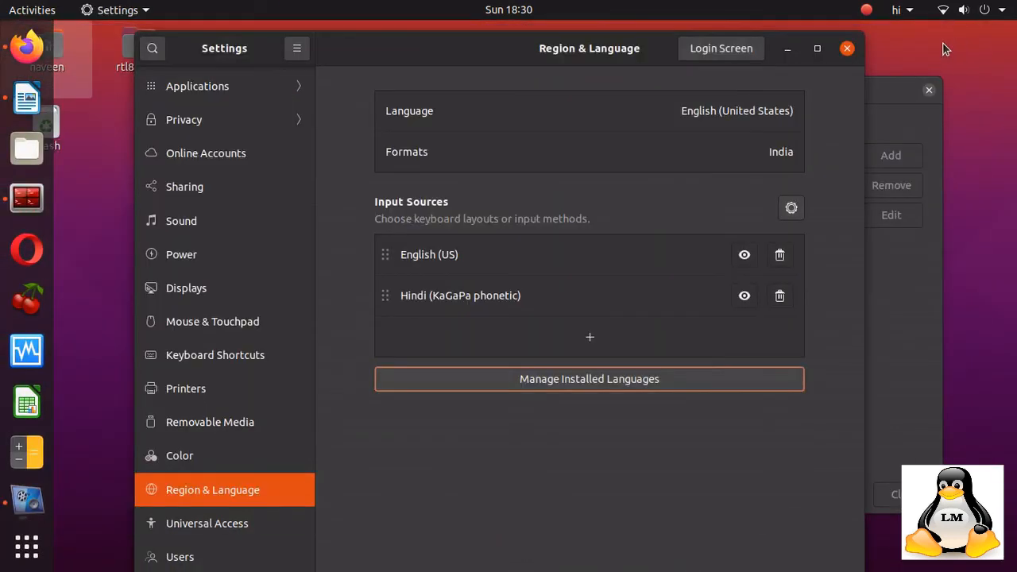
{"action": "key", "text": "alt+Tab"}
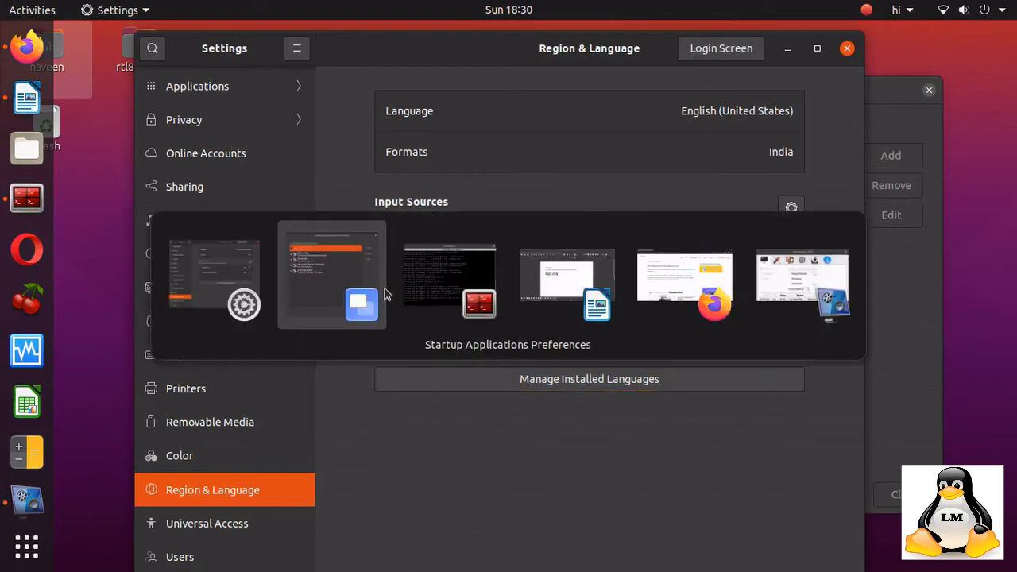
{"action": "left_click", "coordinate": [449, 284]}
{"action": "scroll", "coordinate": [447, 278], "scroll_direction": "up", "scroll_amount": 8}
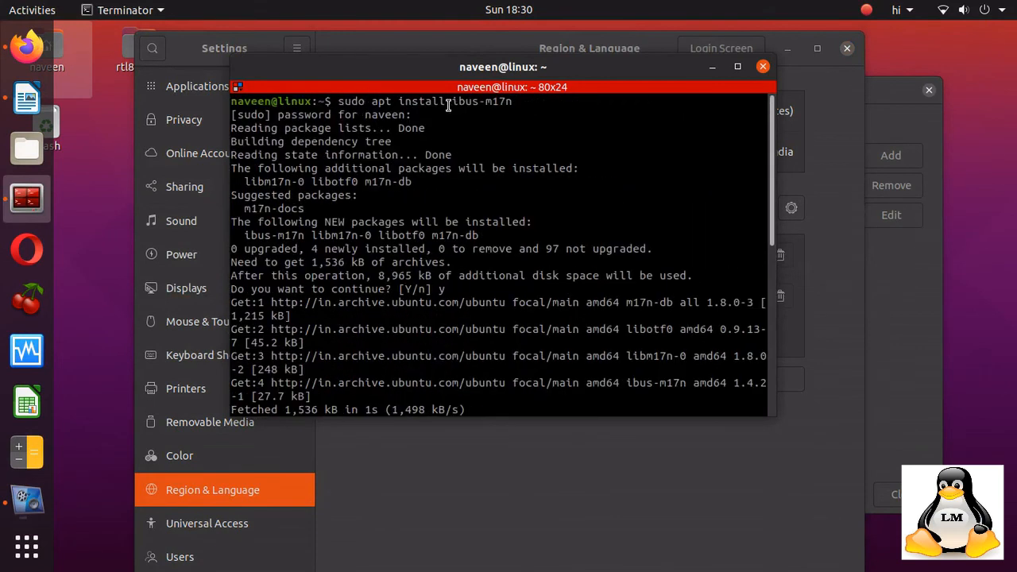
{"action": "left_click_drag", "start_coordinate": [454, 101], "coordinate": [509, 101]}
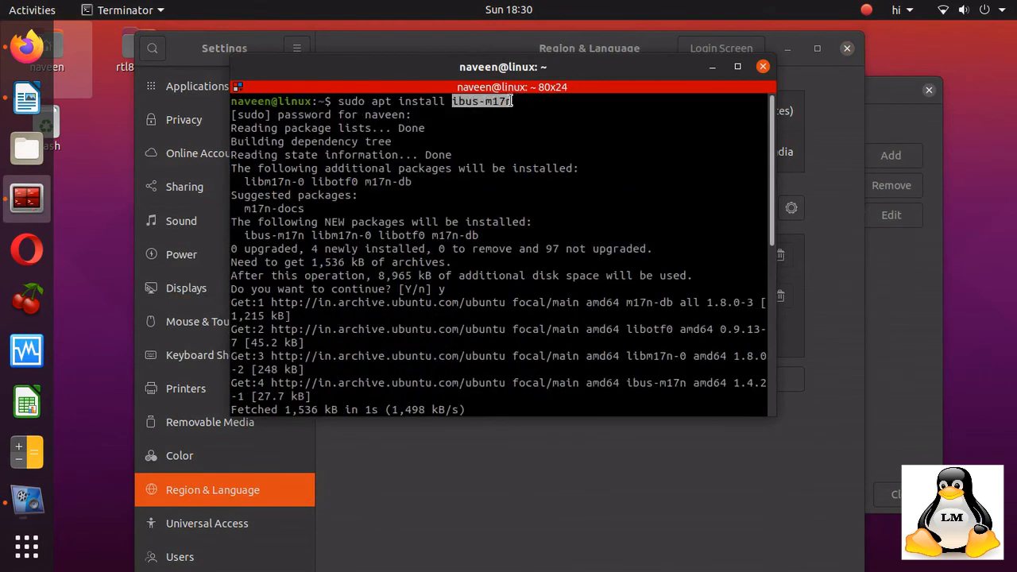
{"action": "scroll", "coordinate": [479, 128], "scroll_direction": "down", "scroll_amount": 6}
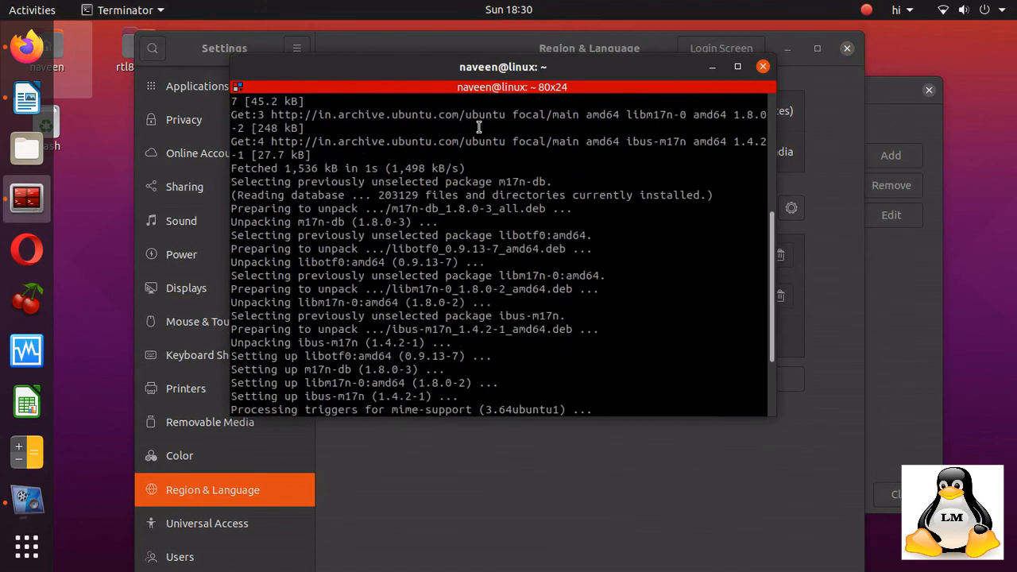
{"action": "scroll", "coordinate": [479, 127], "scroll_direction": "down", "scroll_amount": 3}
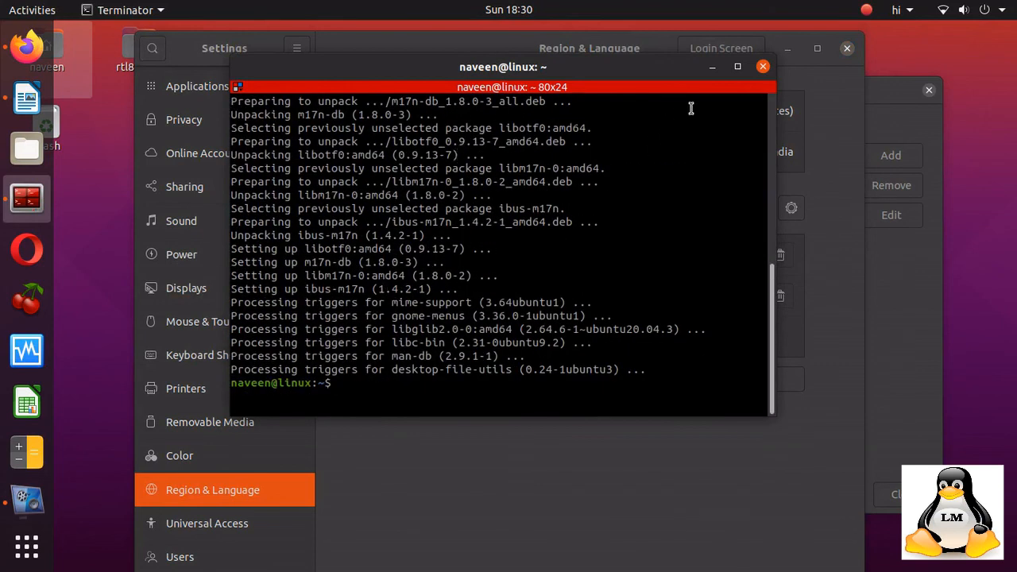
Open the ibus config entry in Startup Applications to inspect its ibus-daemon command, then close the dialogs.
{"action": "left_click", "coordinate": [713, 68]}
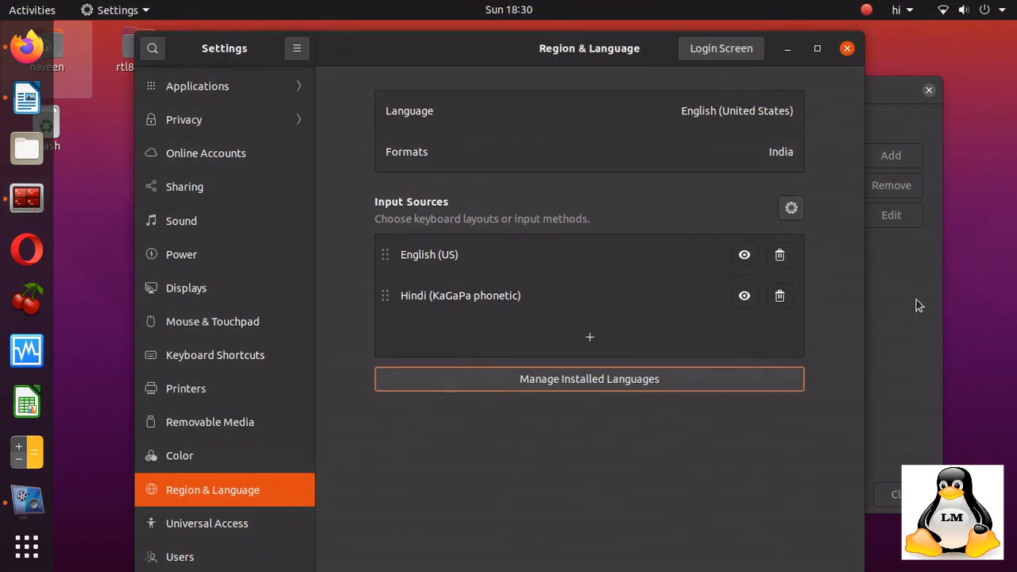
{"action": "left_click", "coordinate": [916, 299]}
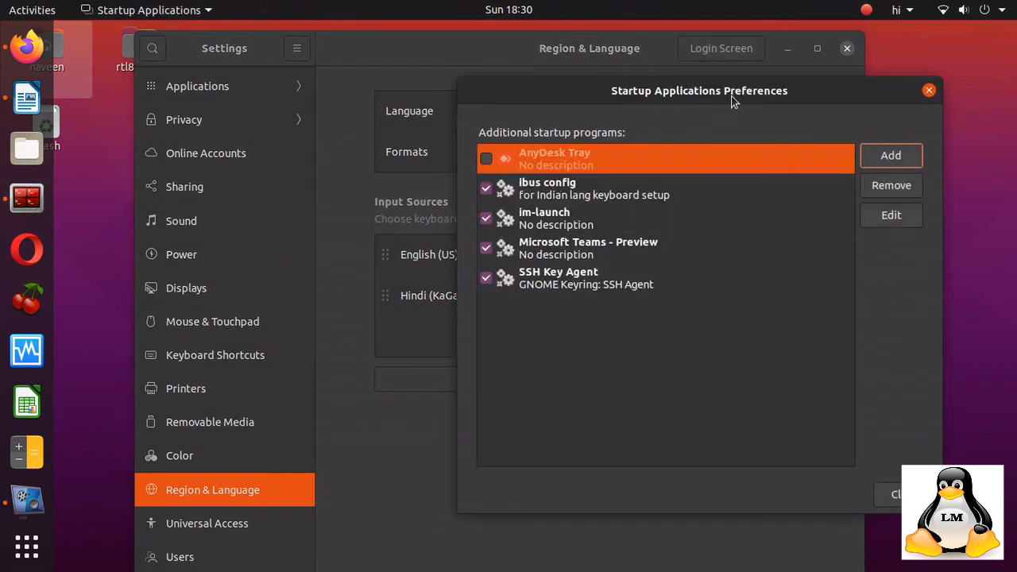
{"action": "left_click", "coordinate": [592, 195]}
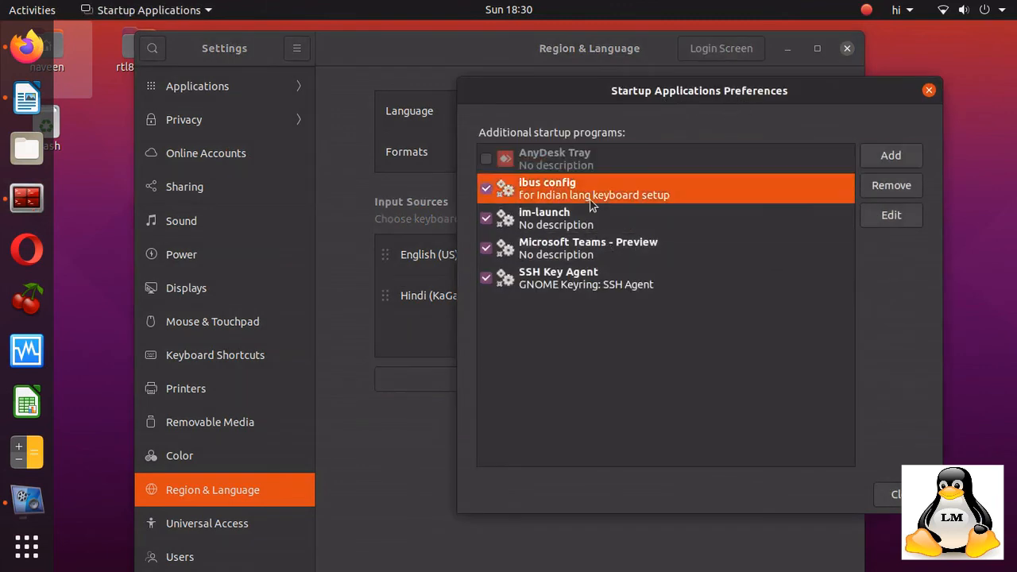
{"action": "left_click", "coordinate": [889, 222]}
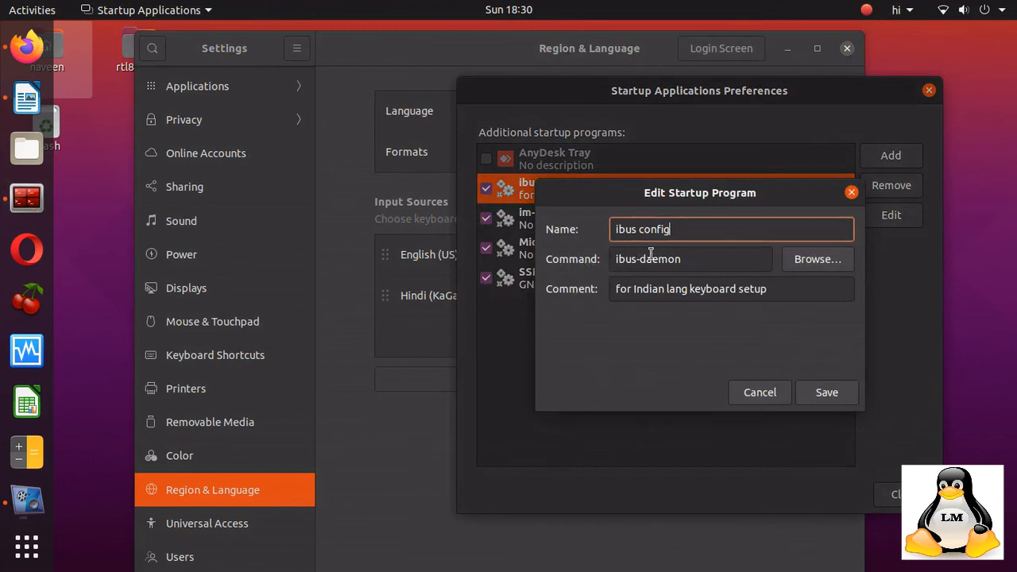
{"action": "left_click_drag", "start_coordinate": [683, 256], "coordinate": [609, 260]}
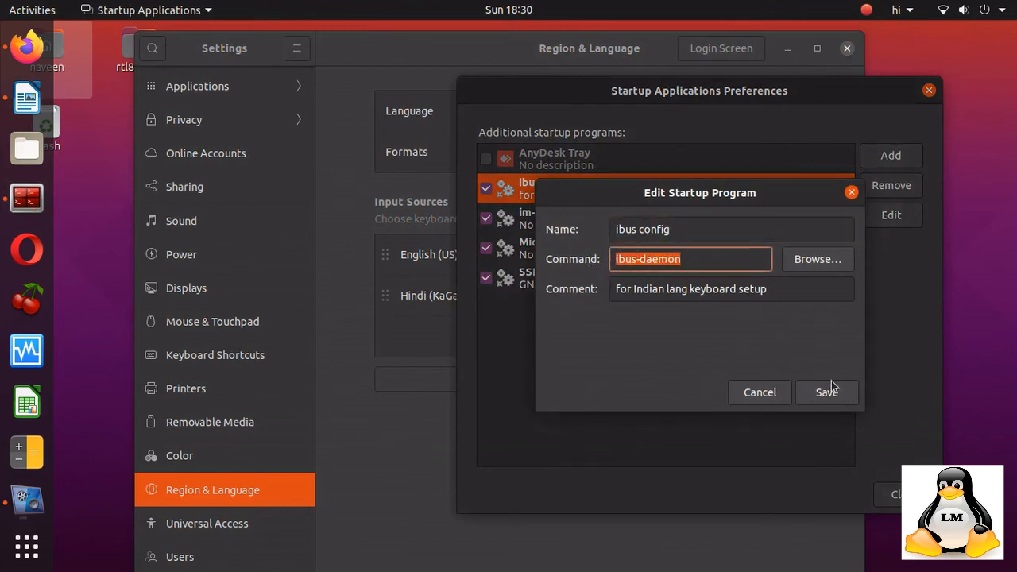
{"action": "left_click", "coordinate": [851, 192]}
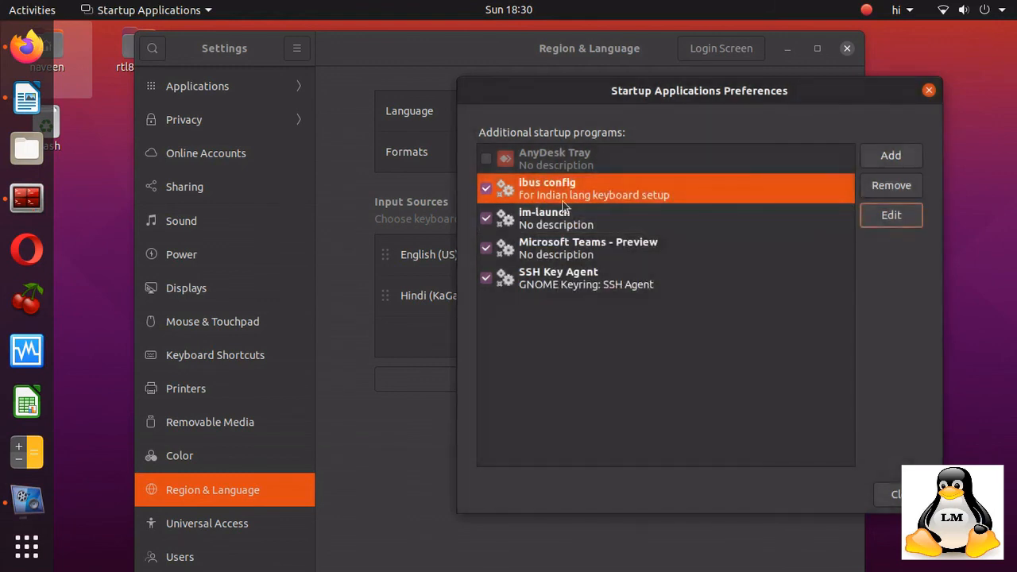
{"action": "left_click", "coordinate": [929, 91]}
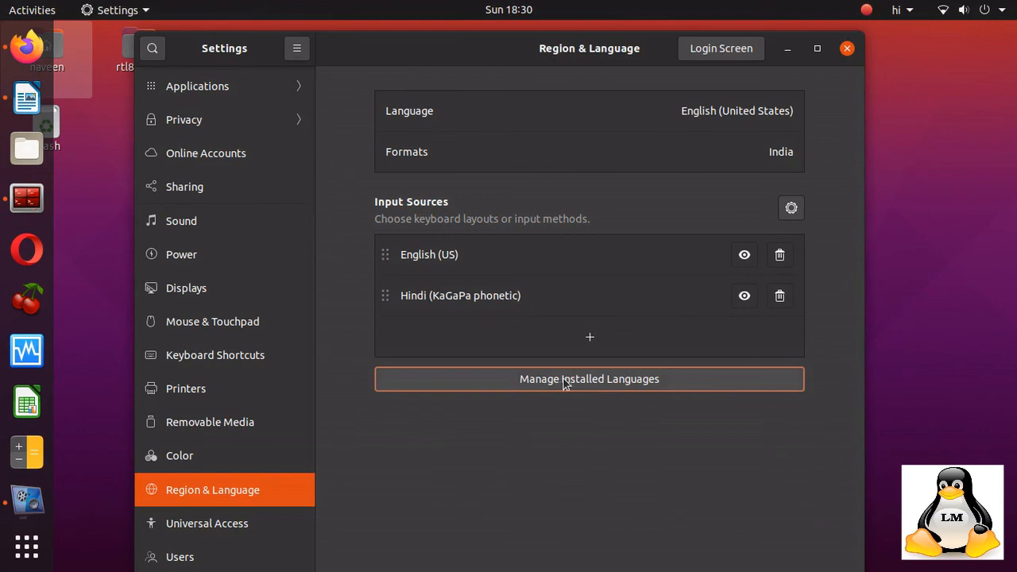
Return to Writer, switch the input source back to English, and type 'now in english keyboard'.
{"action": "left_click", "coordinate": [787, 48]}
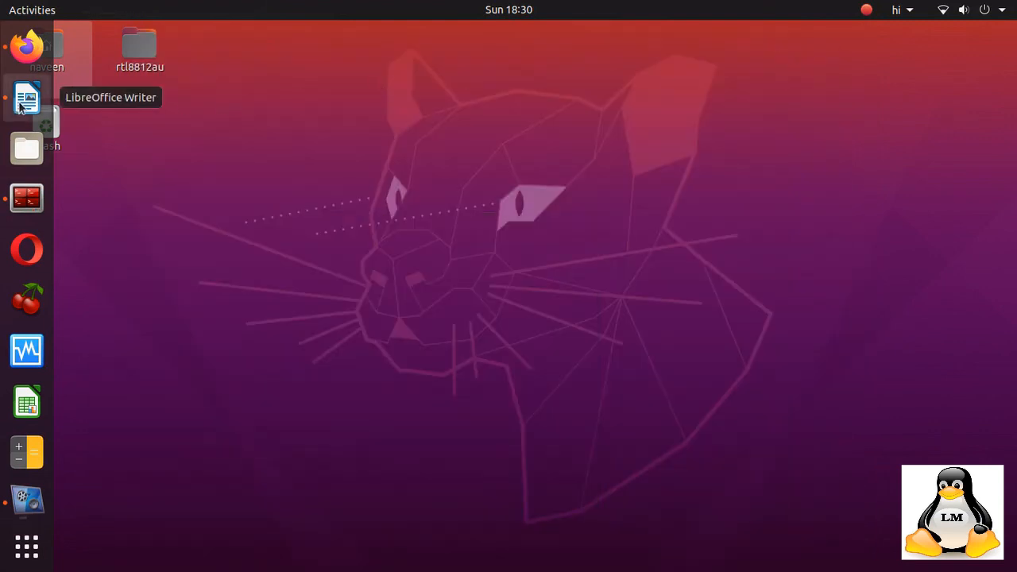
{"action": "left_click", "coordinate": [20, 103]}
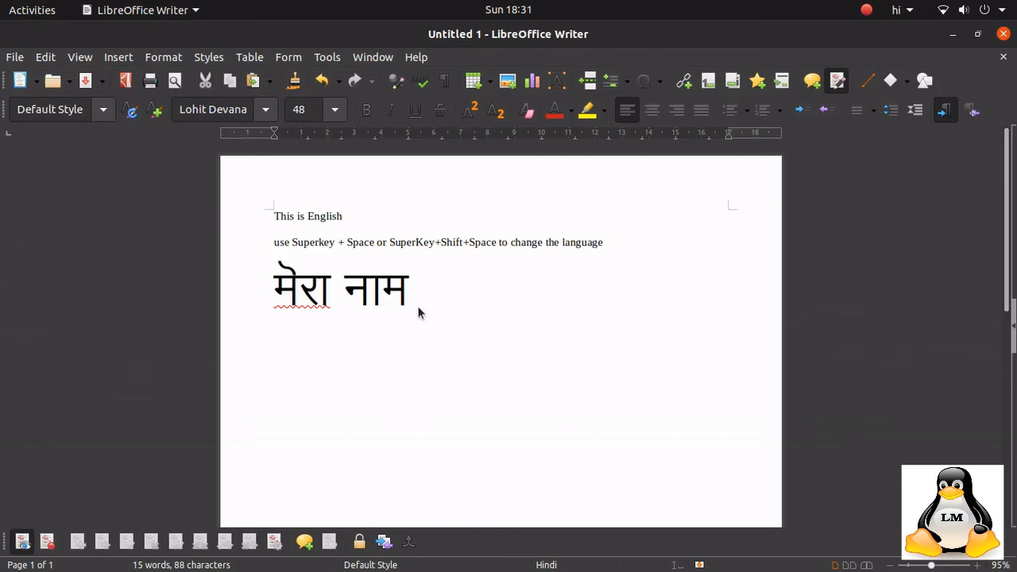
{"action": "key", "text": "super+space"}
{"action": "type", "text": "now "}
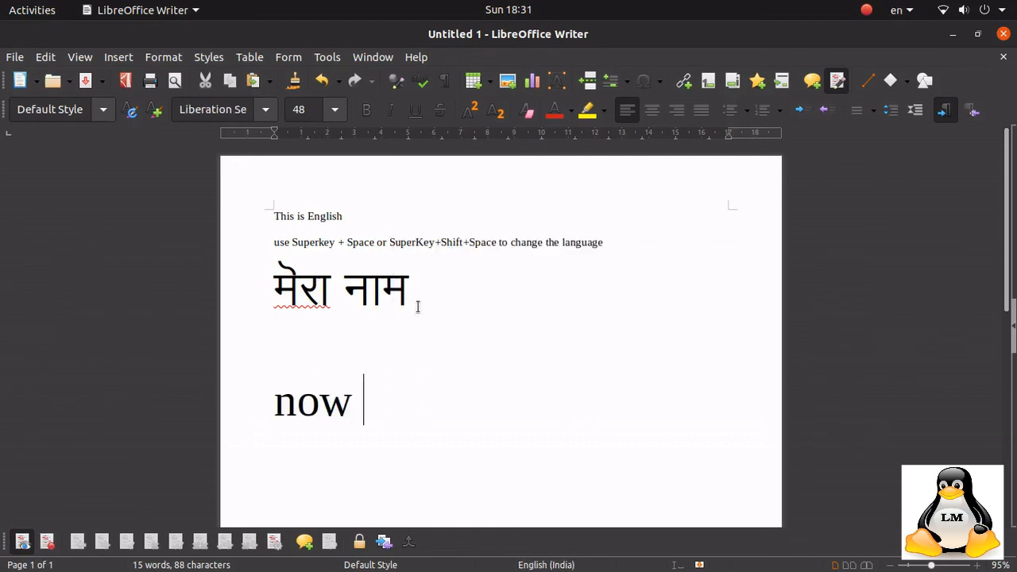
{"action": "type", "text": "in englis"}
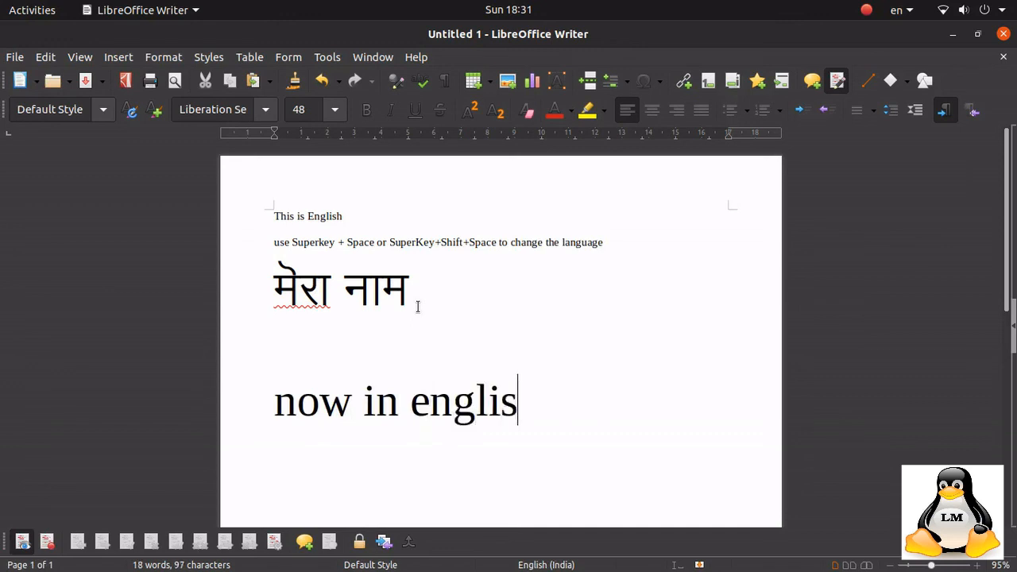
{"action": "type", "text": "h keyboard"}
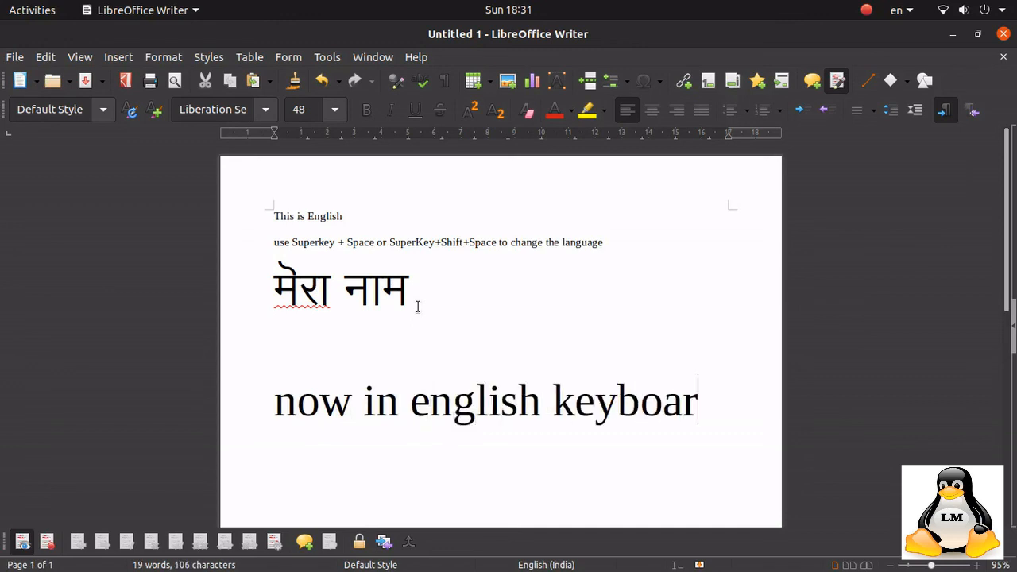